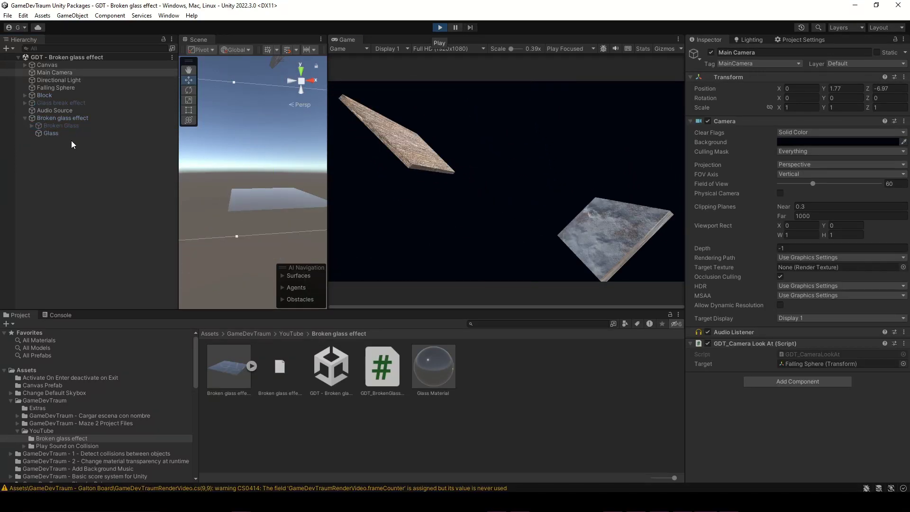
# Step: Activate the Broken Glass object while the game is running to preview the shatter effect, and stop play mode
pyautogui.click(75, 125)
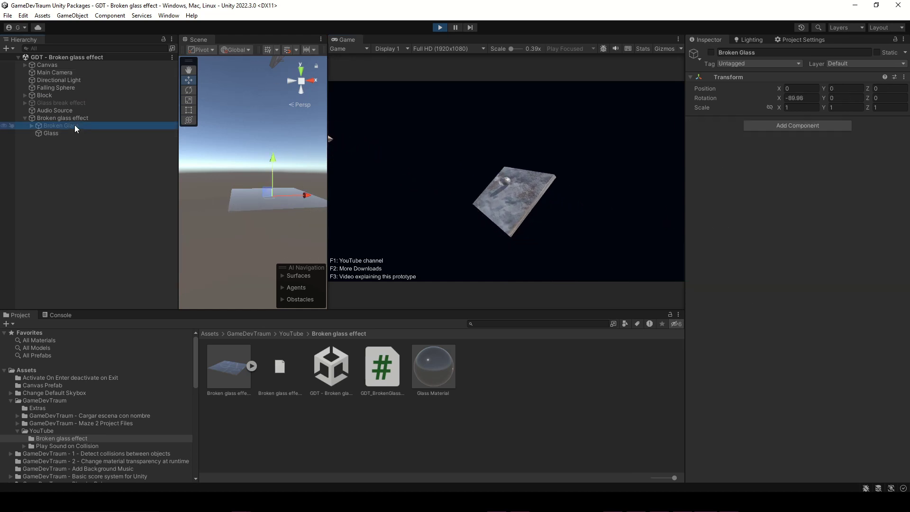
pyautogui.click(711, 53)
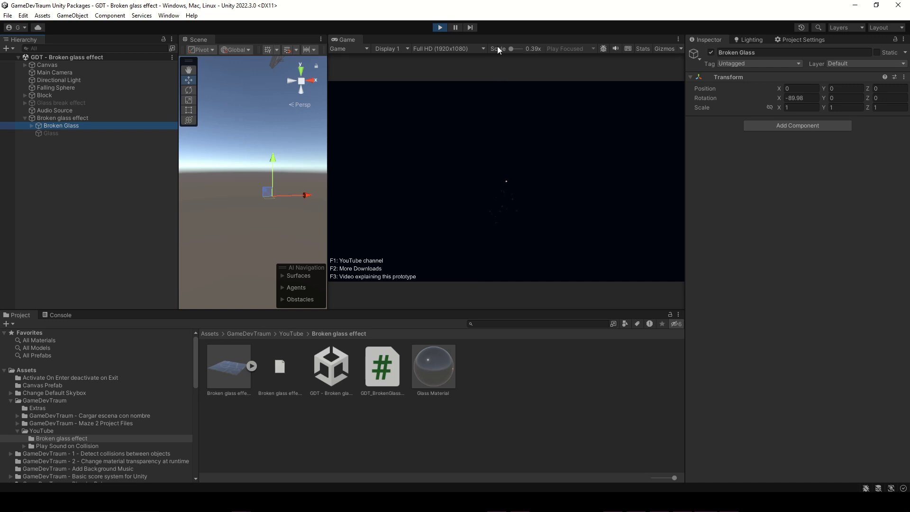
pyautogui.click(440, 28)
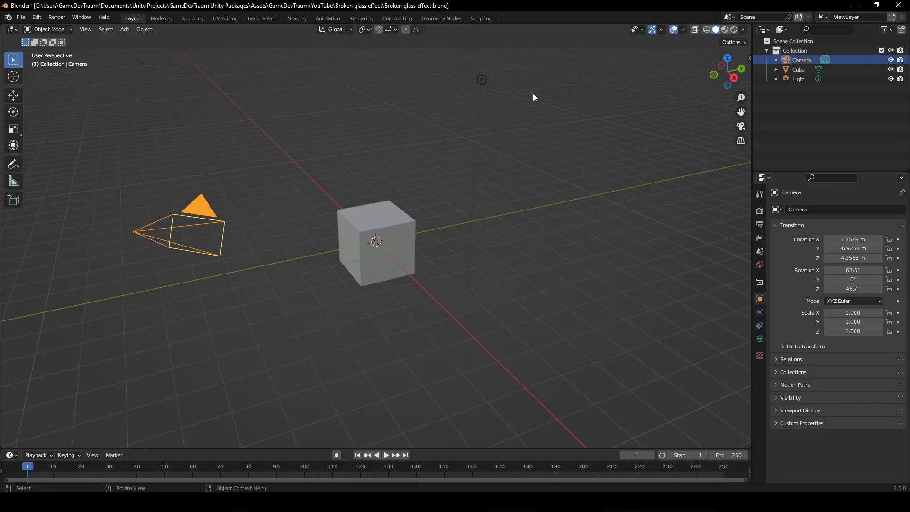
# Step: Switch to Blender, delete the camera and the light, and rename the cube as Glass
pyautogui.press('Delete')
pyautogui.click(481, 79)
pyautogui.press('x')
pyautogui.click(487, 83)
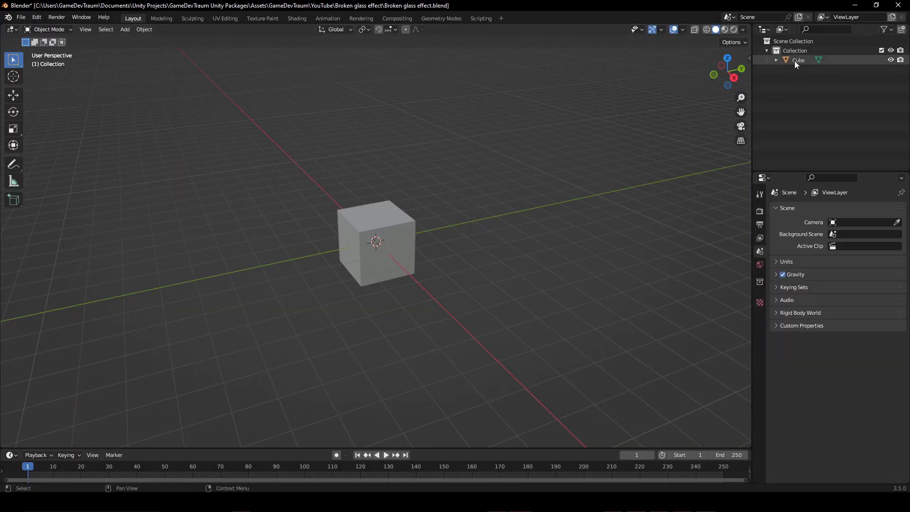
pyautogui.doubleClick(800, 60)
pyautogui.press('Return')
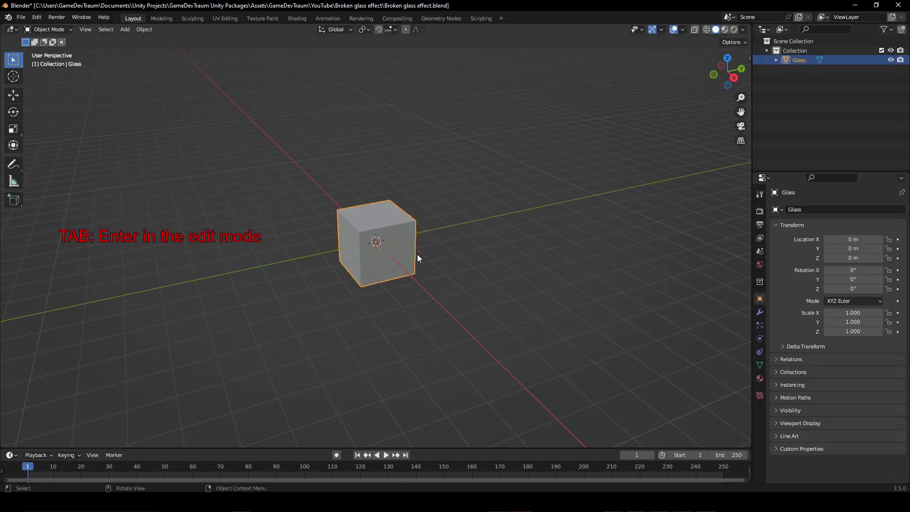
# Step: Flatten the Glass mesh into a thin slab in Edit Mode by scaling it along Z by 0.1 and again by 0.25
pyautogui.press('Tab')
pyautogui.write('sz0.1')
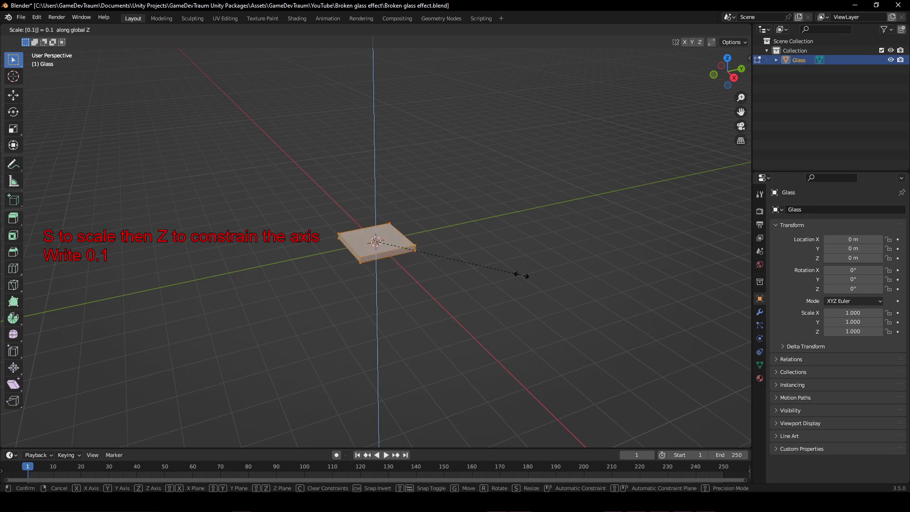
pyautogui.press('Return')
pyautogui.scroll(8, 521, 275)
pyautogui.moveTo(564, 345); pyautogui.dragTo(552, 330, button='middle')
pyautogui.write('sz0.1')
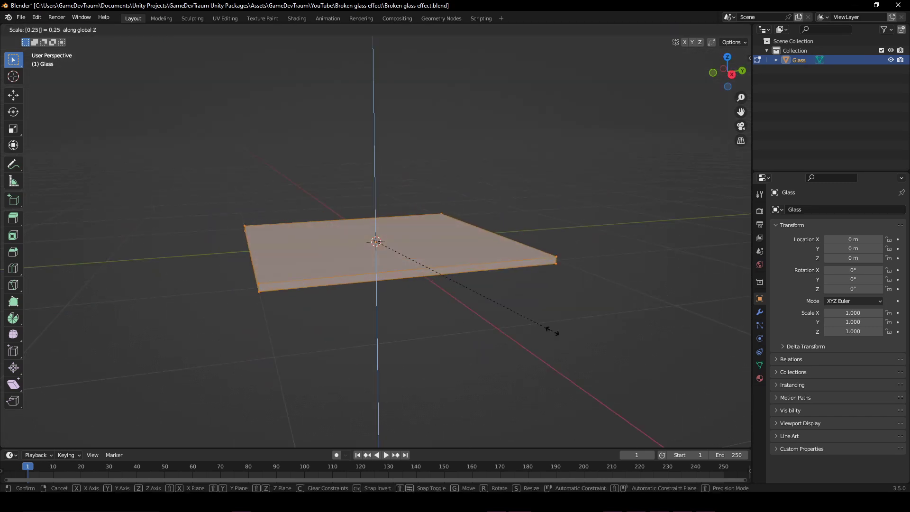
pyautogui.press('Return')
pyautogui.press('Tab')
# Step: Create a new material on the glass slab and rename it as Glass
pyautogui.moveTo(439, 249); pyautogui.dragTo(469, 250, button='middle')
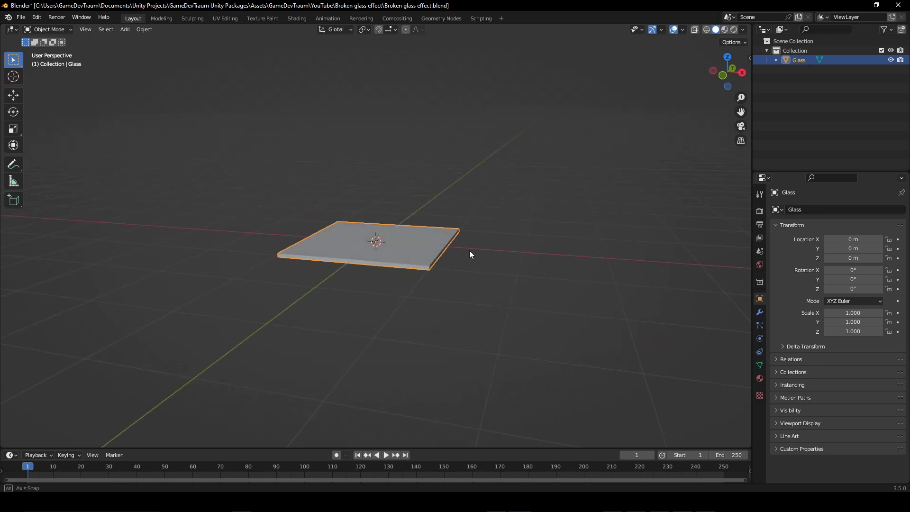
pyautogui.click(760, 378)
pyautogui.click(841, 250)
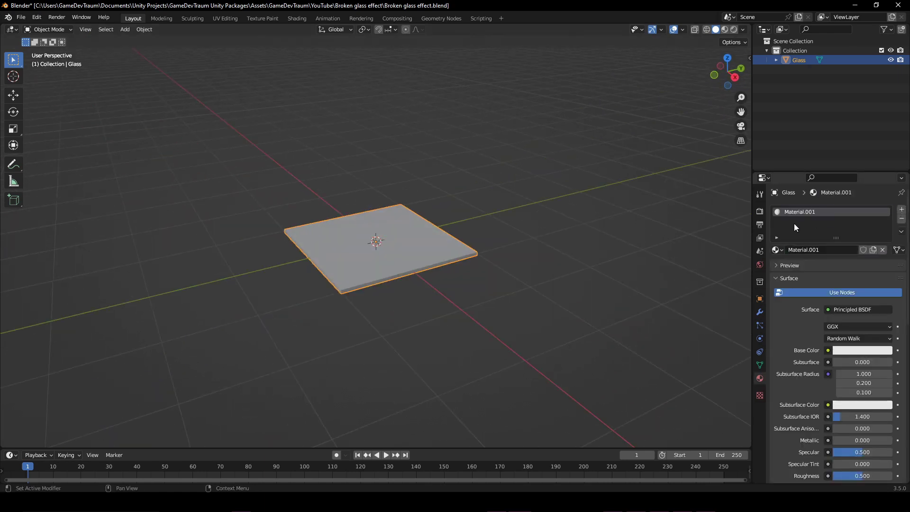
pyautogui.doubleClick(806, 214)
pyautogui.hotkey('ctrl', 's')
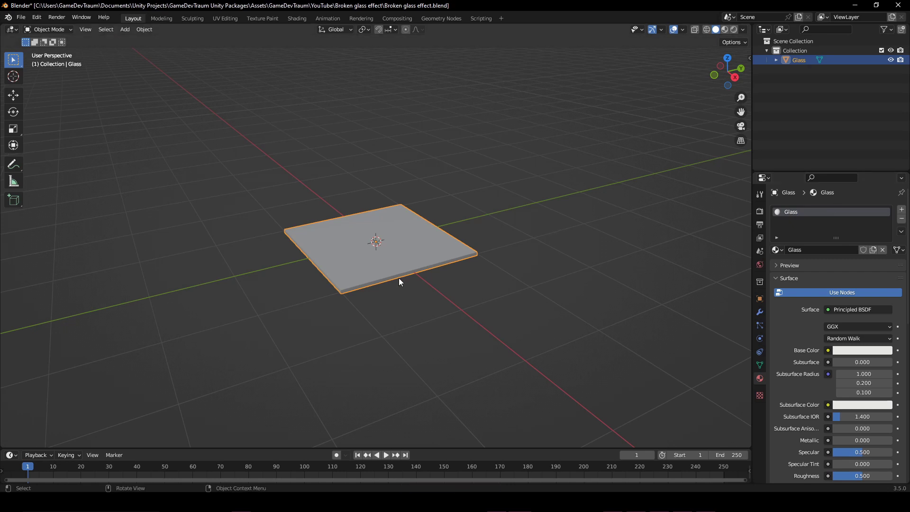
# Step: Duplicate the glass slab in place and rename the copy as Broken Glass
pyautogui.hotkey('shift', 'd')
pyautogui.press('Escape')
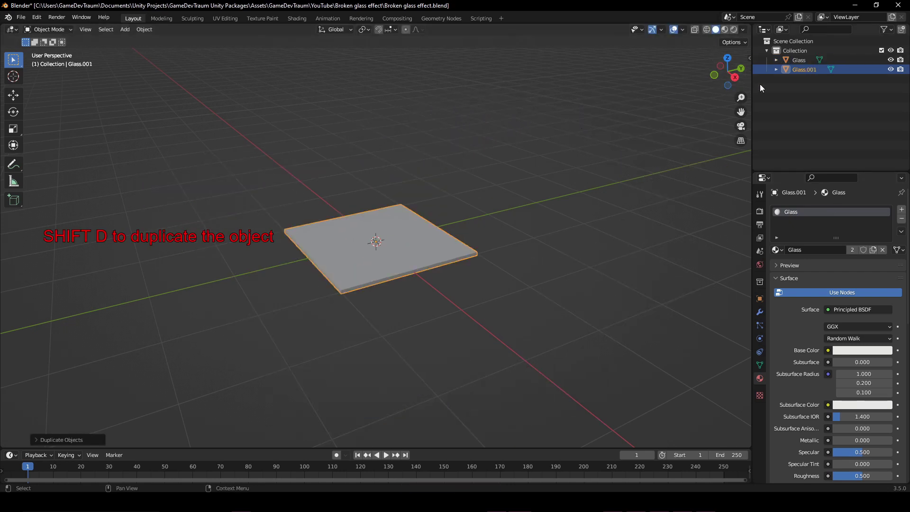
pyautogui.doubleClick(799, 71)
pyautogui.write('Brok')
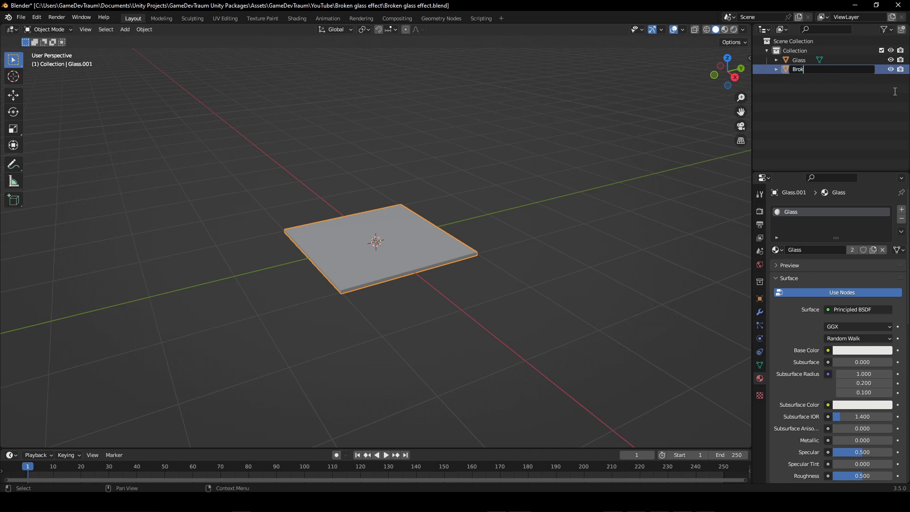
pyautogui.write('en Glass')
pyautogui.press('Return')
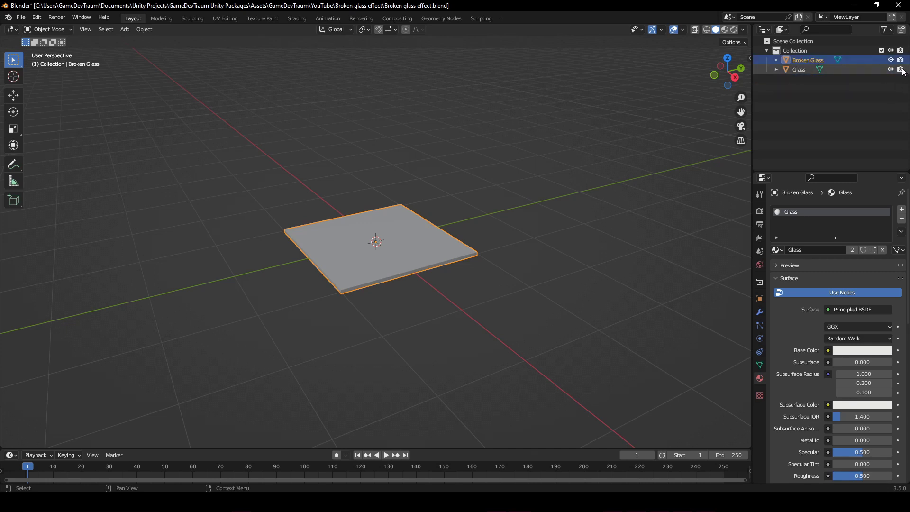
# Step: Check in the add-on preferences whether the Cell Fracture add-on is enabled
pyautogui.press('F3')
pyautogui.write('cell fractur')
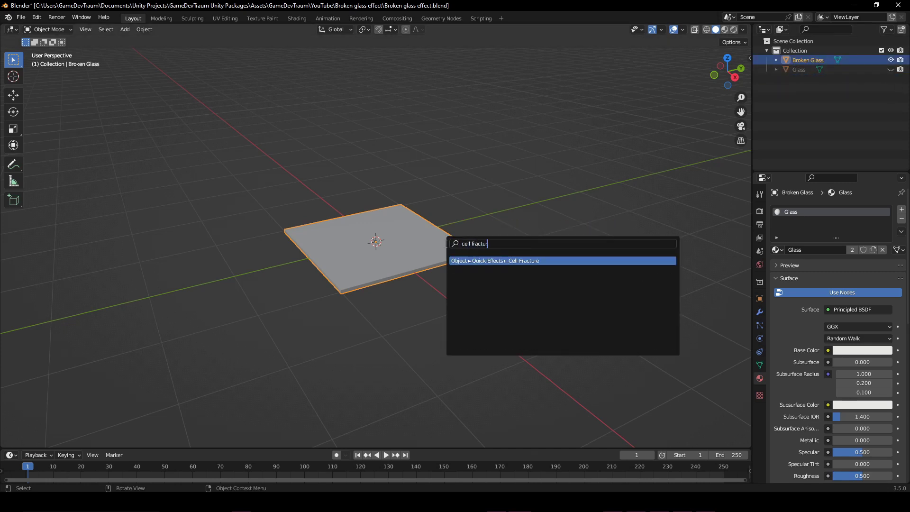
pyautogui.click(37, 17)
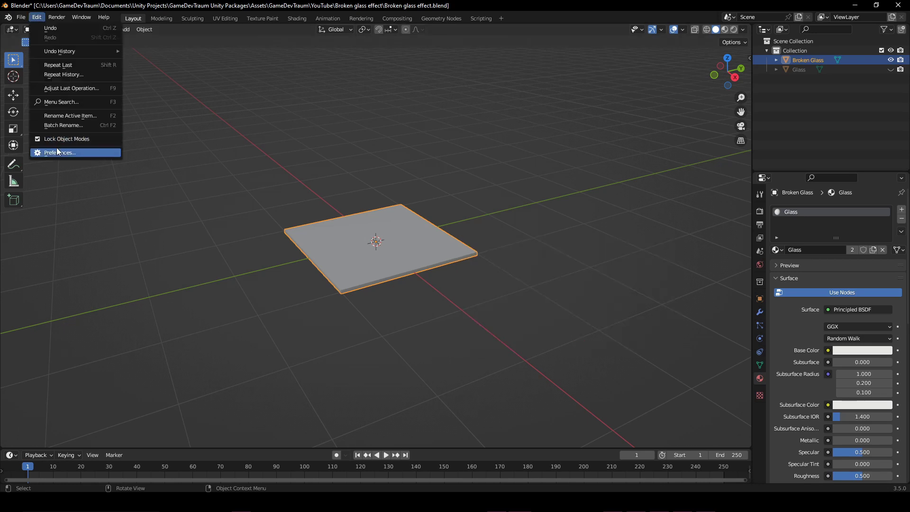
pyautogui.click(57, 151)
pyautogui.click(247, 45)
pyautogui.write('cell frac')
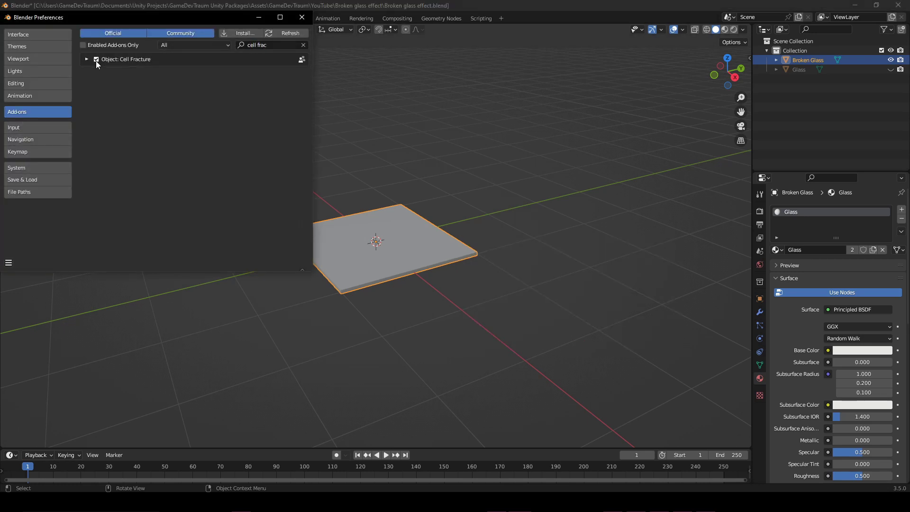
# Step: Run Cell Fracture on the Broken Glass slab with noise 1.00 and recursion 1
pyautogui.press('F3')
pyautogui.write('cell f')
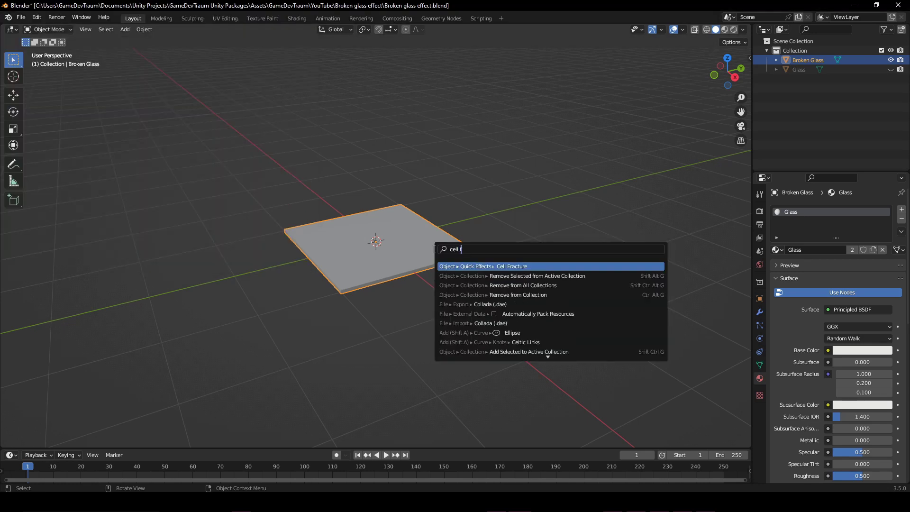
pyautogui.press('Return')
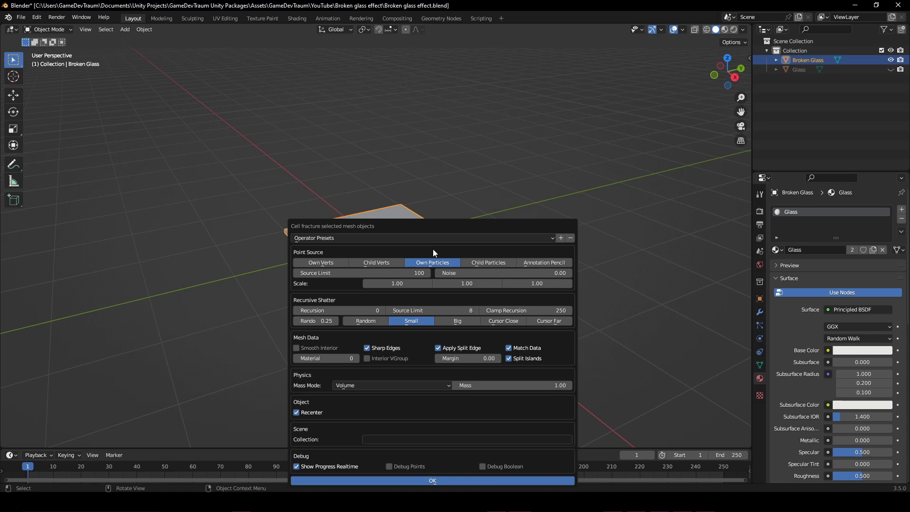
pyautogui.moveTo(423, 228); pyautogui.dragTo(571, 87)
pyautogui.click(532, 171)
pyautogui.moveTo(465, 180); pyautogui.dragTo(484, 180)
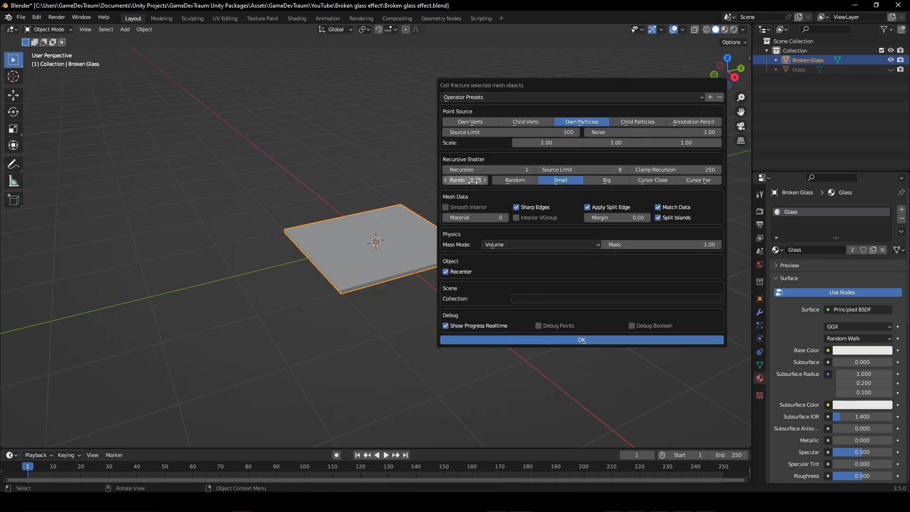
pyautogui.click(553, 343)
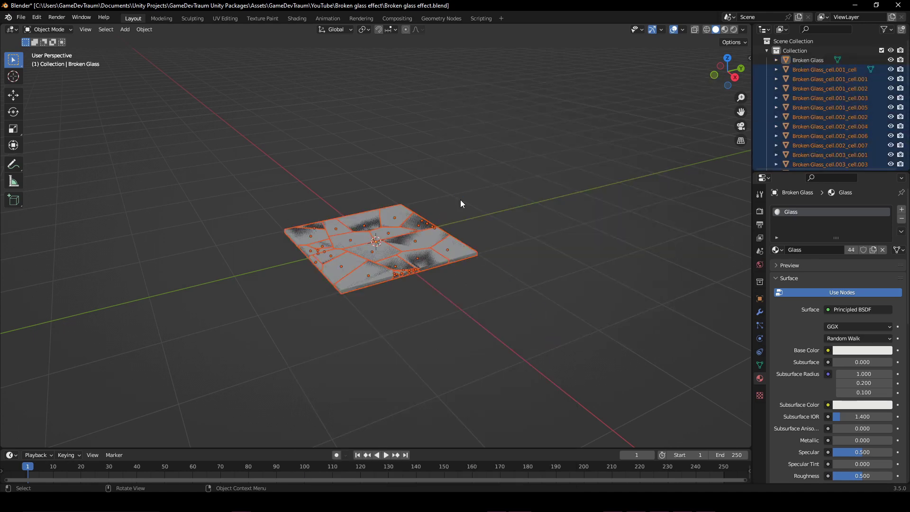
# Step: Delete the unfractured Broken Glass slab that overlaps the generated shards
pyautogui.scroll(4, 460, 203)
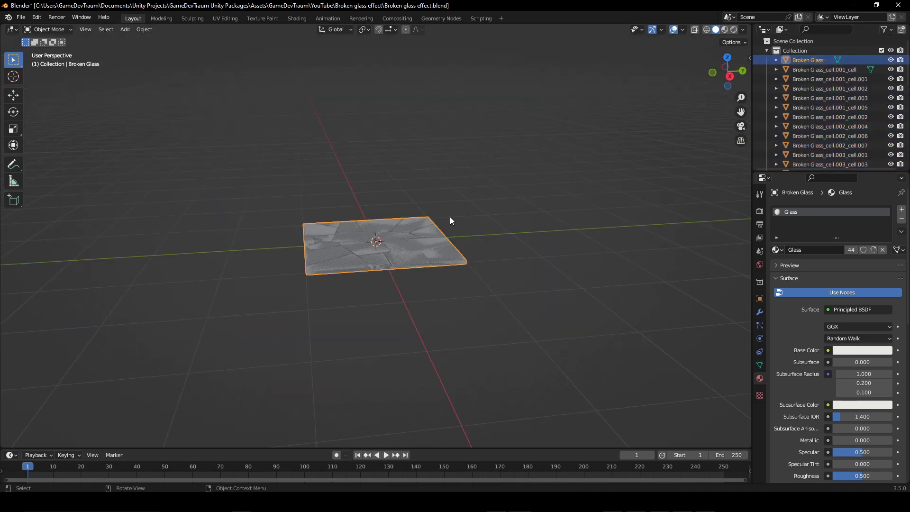
pyautogui.moveTo(408, 255); pyautogui.dragTo(260, 214)
pyautogui.press('Delete')
# Step: Select all the Broken Glass shards and set the transform pivot point to Individual Origins
pyautogui.click(822, 62)
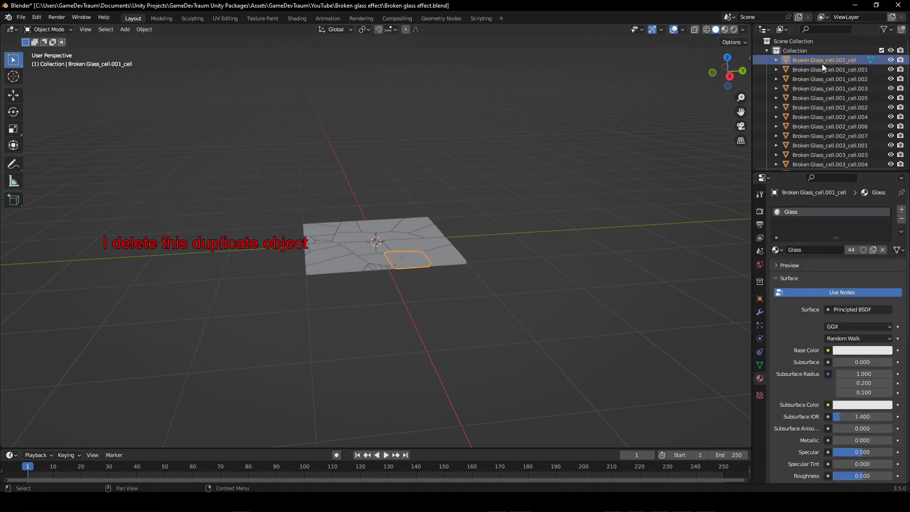
pyautogui.scroll(-10, 819, 118)
pyautogui.keyDown('shift'); pyautogui.click(820, 152); pyautogui.keyUp('shift')
pyautogui.click(368, 28)
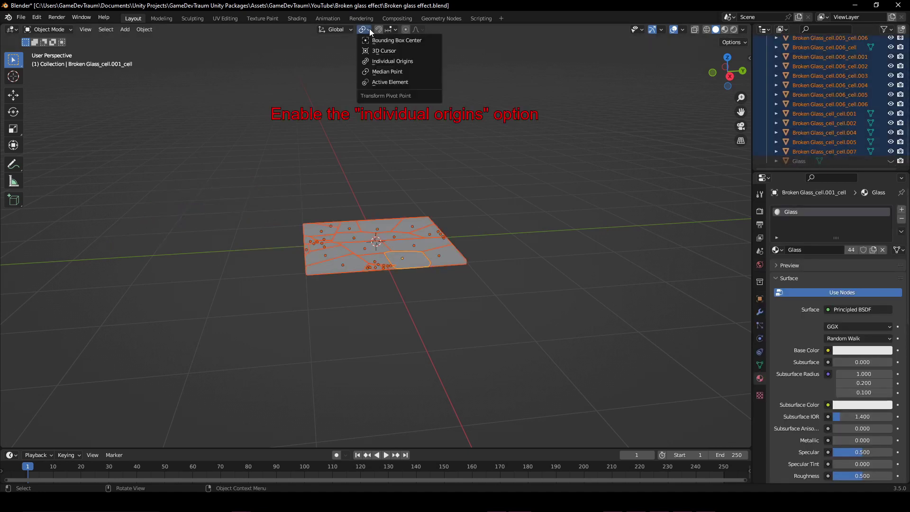
pyautogui.click(383, 63)
# Step: Scale the geometry of all selected shards by about 1.07 around their own origins in Edit Mode
pyautogui.scroll(5, 388, 190)
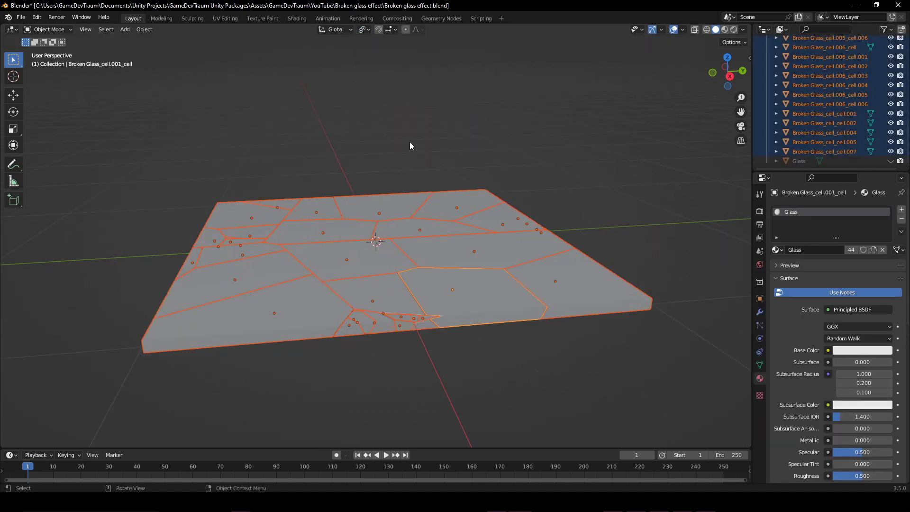
pyautogui.press('Tab')
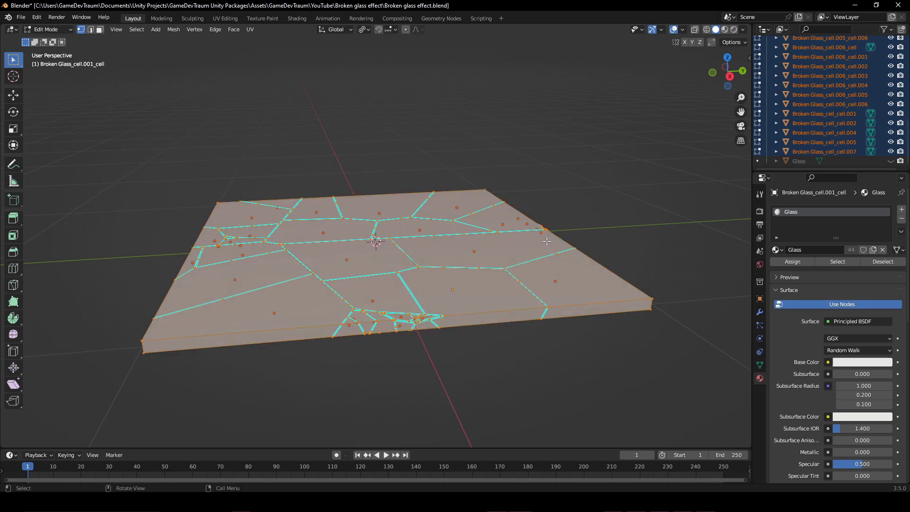
pyautogui.press('s')
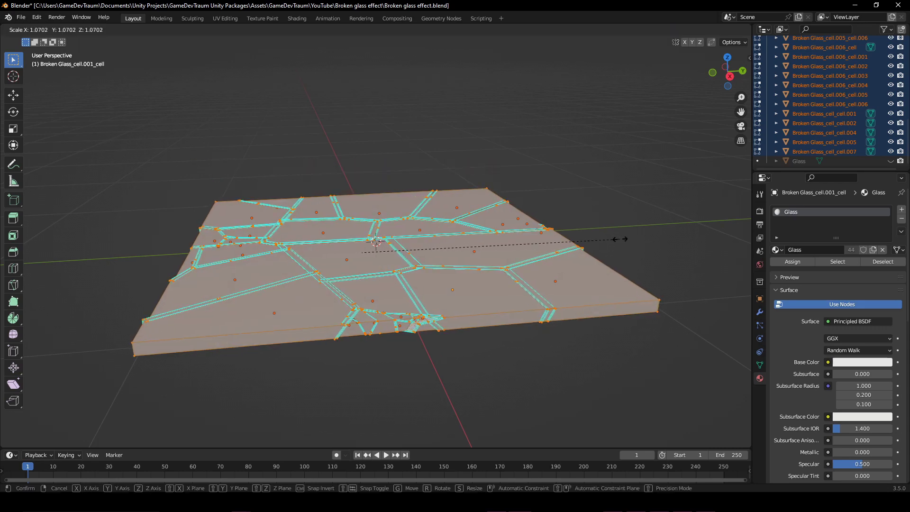
pyautogui.click(618, 238)
pyautogui.moveTo(618, 238); pyautogui.dragTo(400, 285, button='middle')
pyautogui.press('Tab')
# Step: Try moving one of the shards near the slab's middle to check how it fits its neighbours
pyautogui.scroll(2, 492, 236)
pyautogui.scroll(-3, 440, 243)
pyautogui.click(401, 286)
pyautogui.press('g')
pyautogui.rightClick(402, 284)
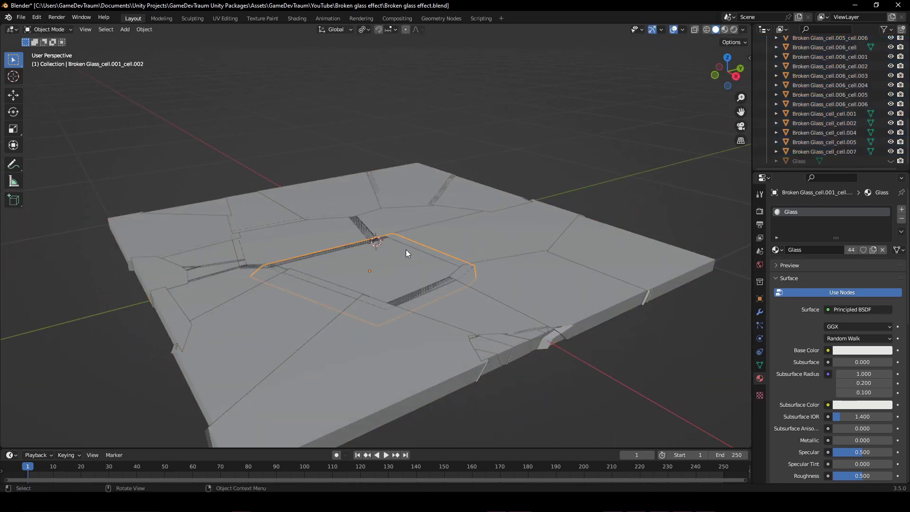
# Step: Add an empty object at the centre of the broken slab
pyautogui.hotkey('shift', 'a')
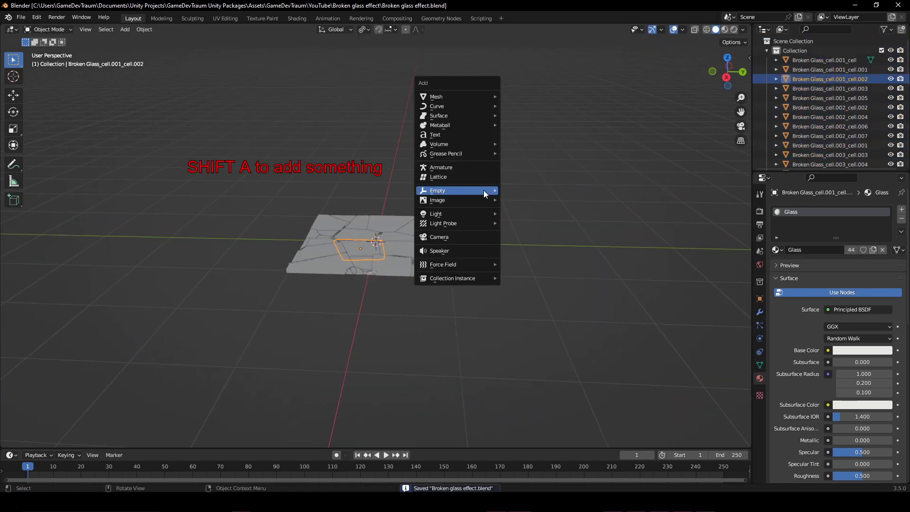
pyautogui.moveTo(483, 189)
pyautogui.click(527, 190)
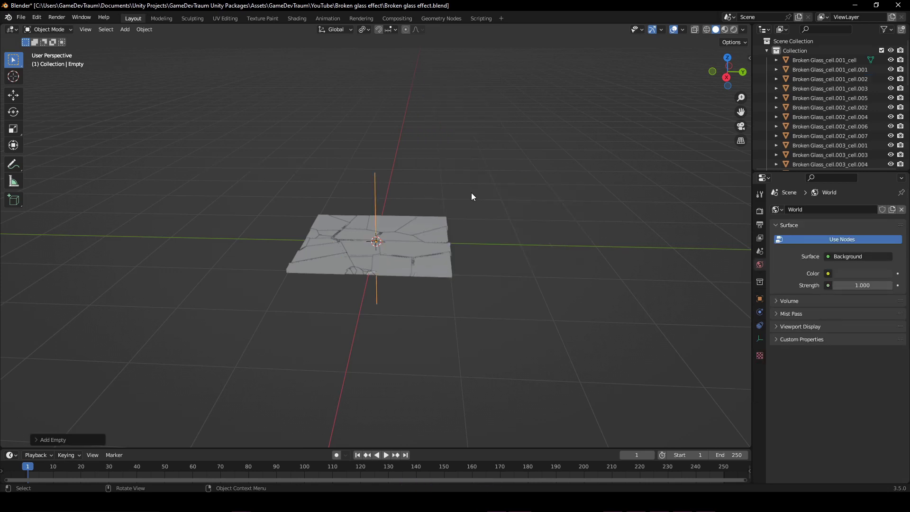
# Step: Select all the Broken Glass shards and parent them to the empty
pyautogui.scroll(10, 812, 138)
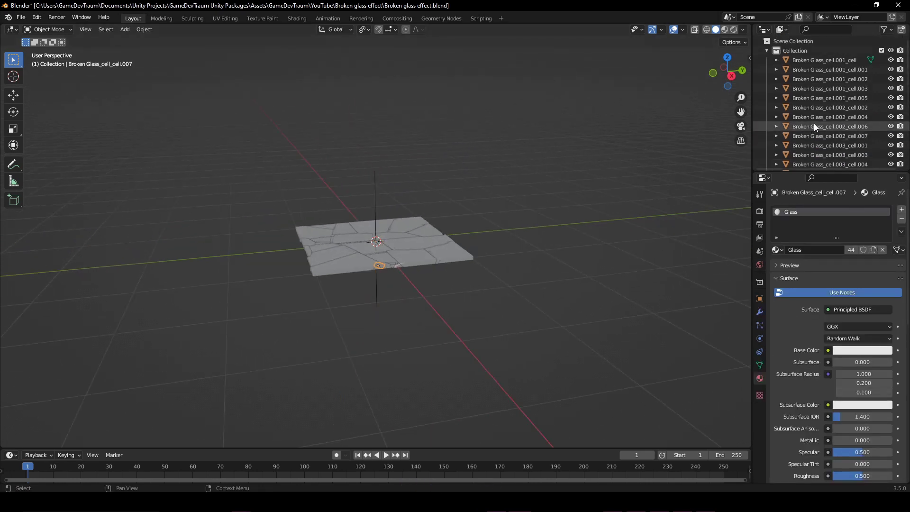
pyautogui.keyDown('shift'); pyautogui.click(807, 61); pyautogui.keyUp('shift')
pyautogui.scroll(-15, 840, 133)
pyautogui.moveTo(837, 129); pyautogui.dragTo(804, 152)
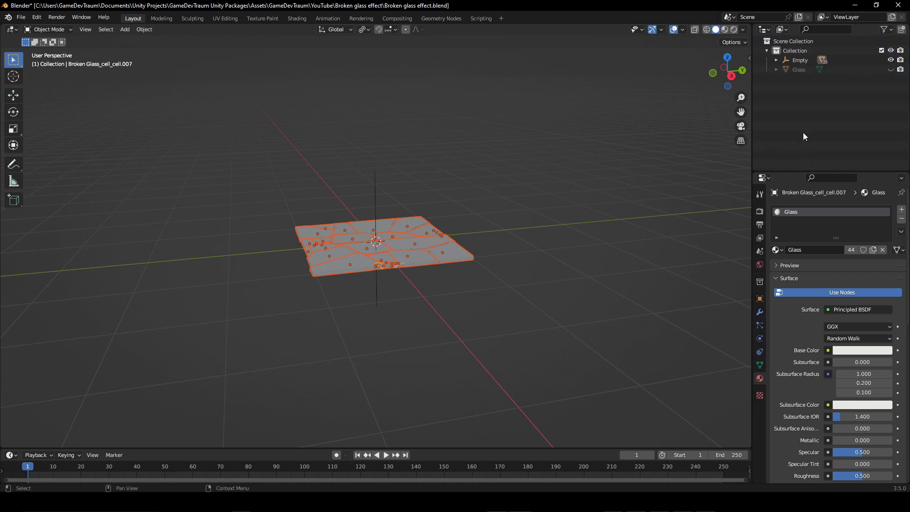
# Step: Rename the parent empty as Broken Glass
pyautogui.doubleClick(800, 60)
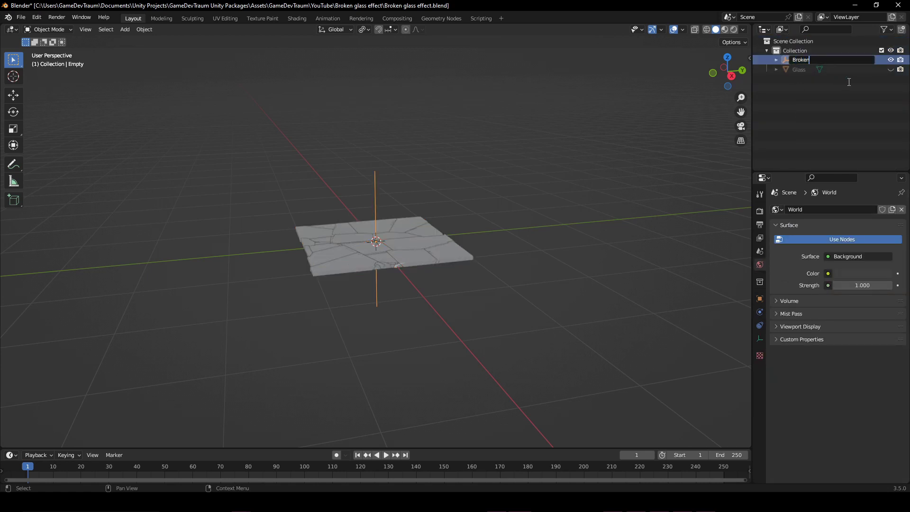
pyautogui.write('Broken Glass')
pyautogui.press('Return')
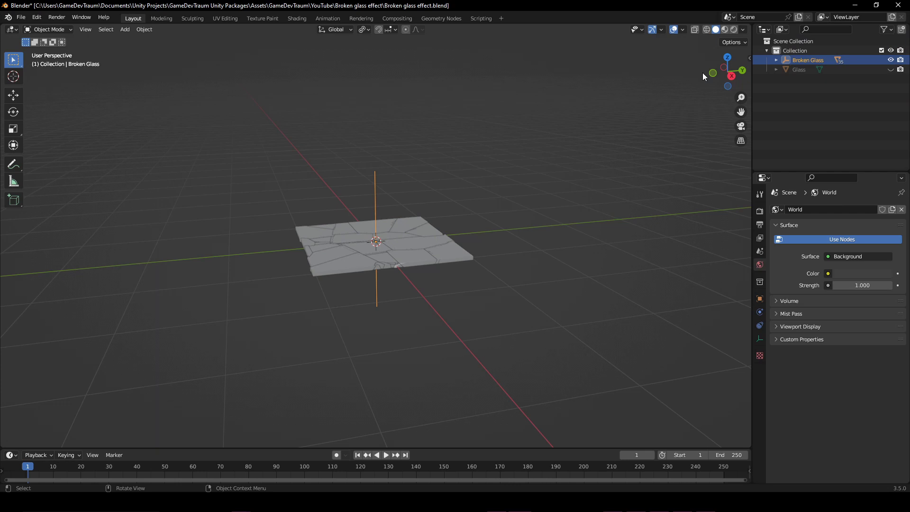
pyautogui.press('r')
pyautogui.press('Escape')
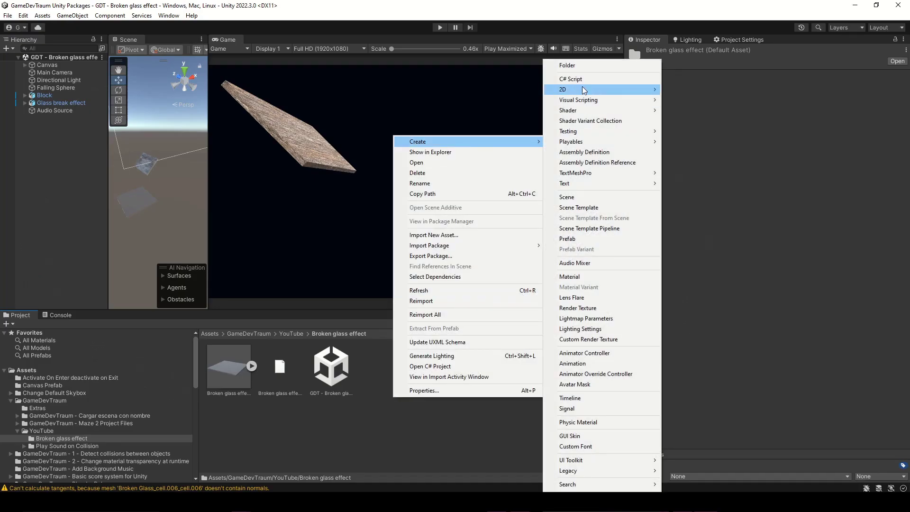
# Step: Create a material named Glass Material in the Broken glass effect folder
pyautogui.click(582, 277)
pyautogui.write('G')
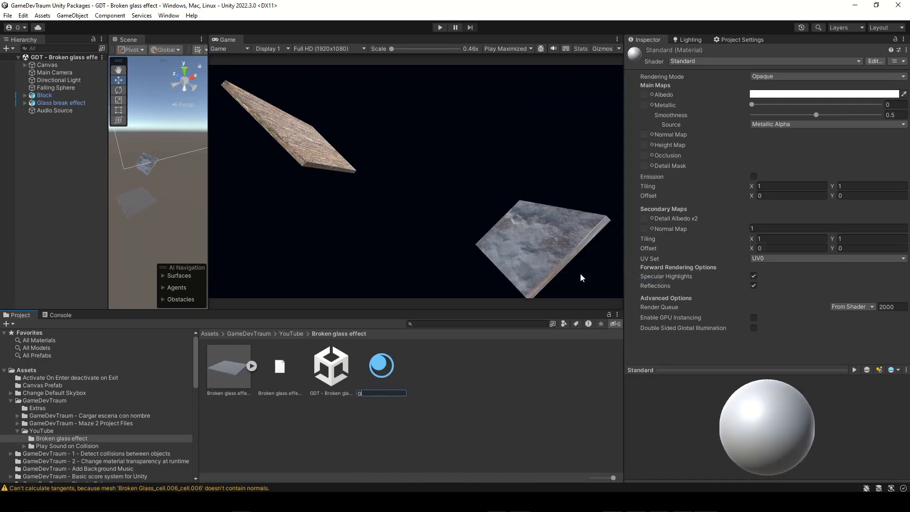
pyautogui.write('lass Material')
pyautogui.press('Return')
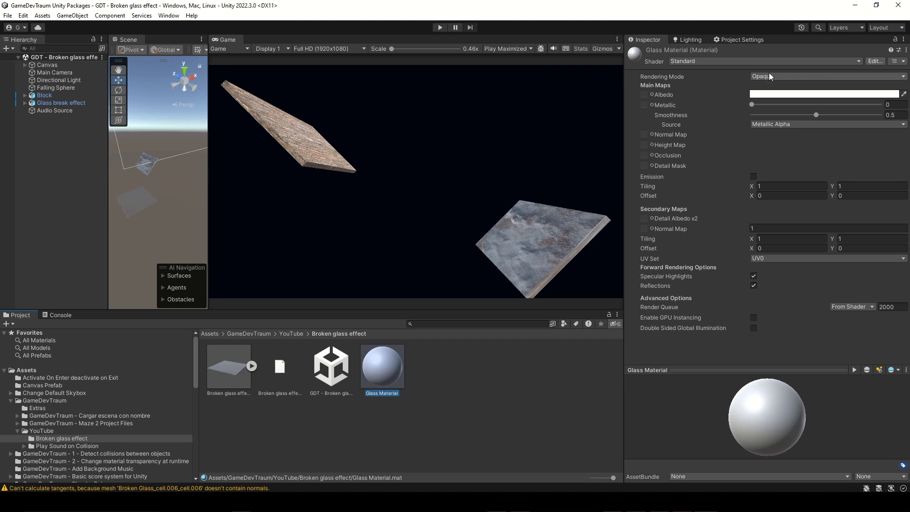
# Step: Set Glass Material to Transparent rendering, with an albedo alpha of 0 and a smoothness of about 0.916
pyautogui.click(769, 76)
pyautogui.click(779, 120)
pyautogui.click(792, 93)
pyautogui.moveTo(853, 278); pyautogui.dragTo(803, 278)
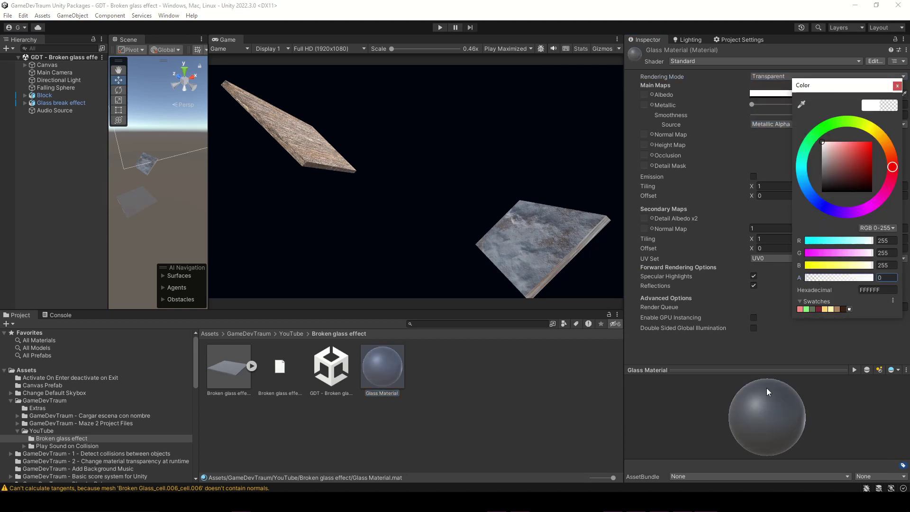
pyautogui.moveTo(766, 370); pyautogui.dragTo(772, 309)
pyautogui.moveTo(811, 115); pyautogui.dragTo(864, 124)
pyautogui.moveTo(770, 403)
pyautogui.mouseDown()
pyautogui.moveTo(802, 385)
pyautogui.moveTo(782, 403)
pyautogui.mouseUp()
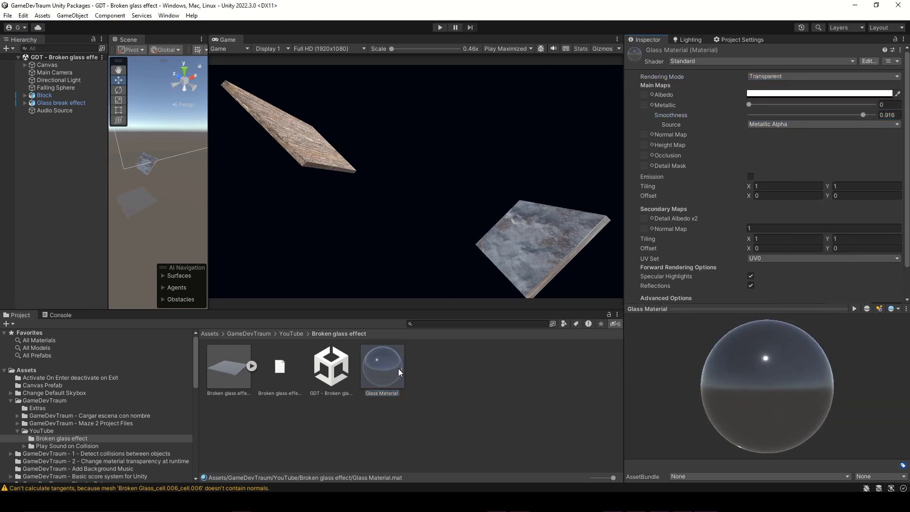
# Step: Remap the Glass material of the Broken glass effect model to Glass Material and apply the import settings
pyautogui.click(296, 368)
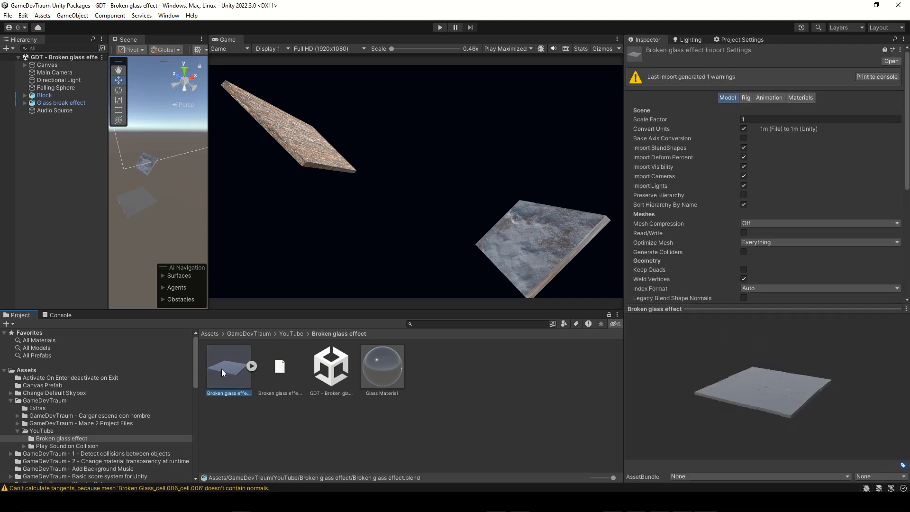
pyautogui.click(801, 98)
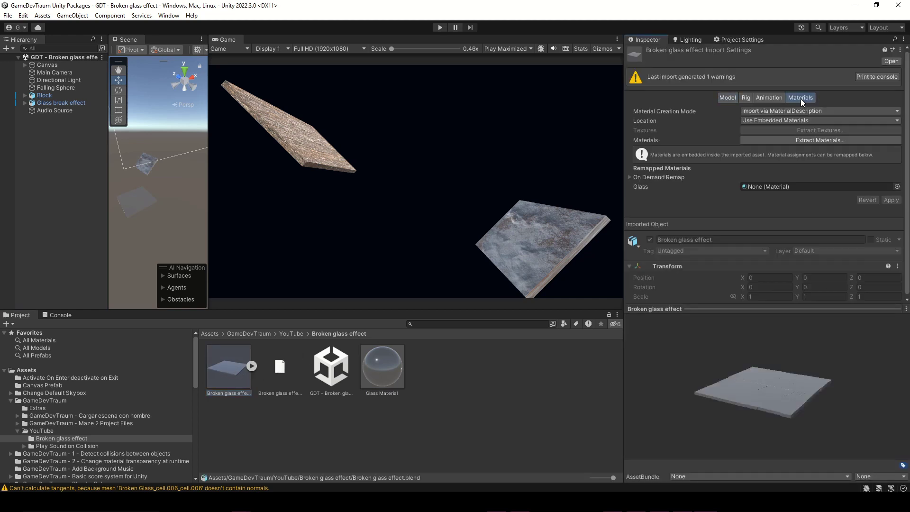
pyautogui.click(640, 187)
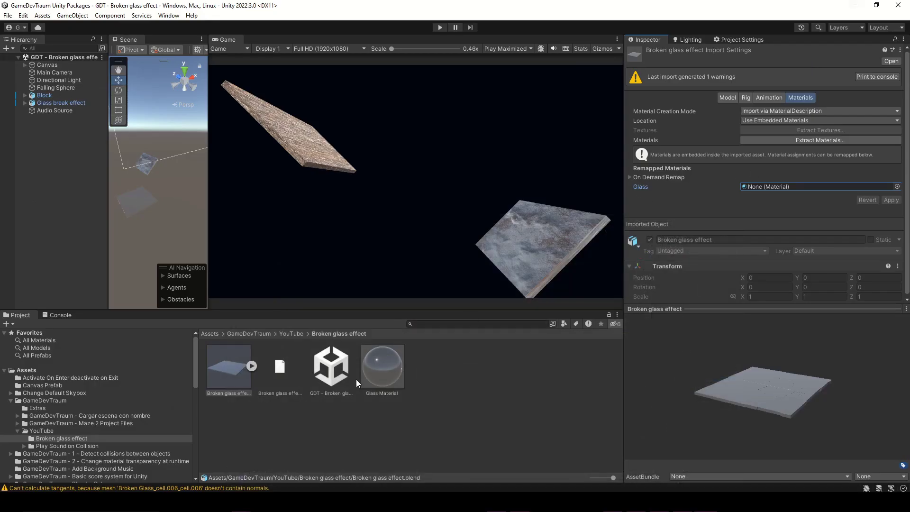
pyautogui.moveTo(364, 379); pyautogui.dragTo(783, 187)
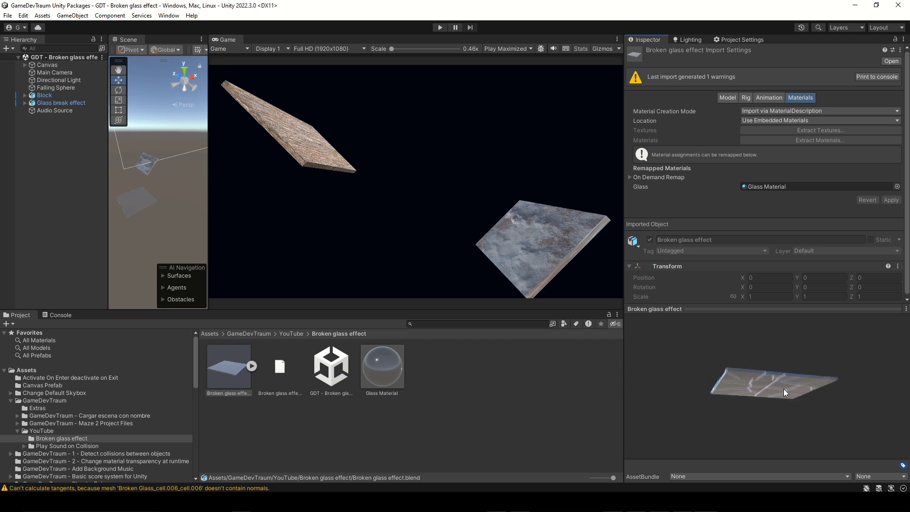
# Step: Enable Generate Colliders in the Broken glass effect model's import settings and apply the change
pyautogui.click(729, 97)
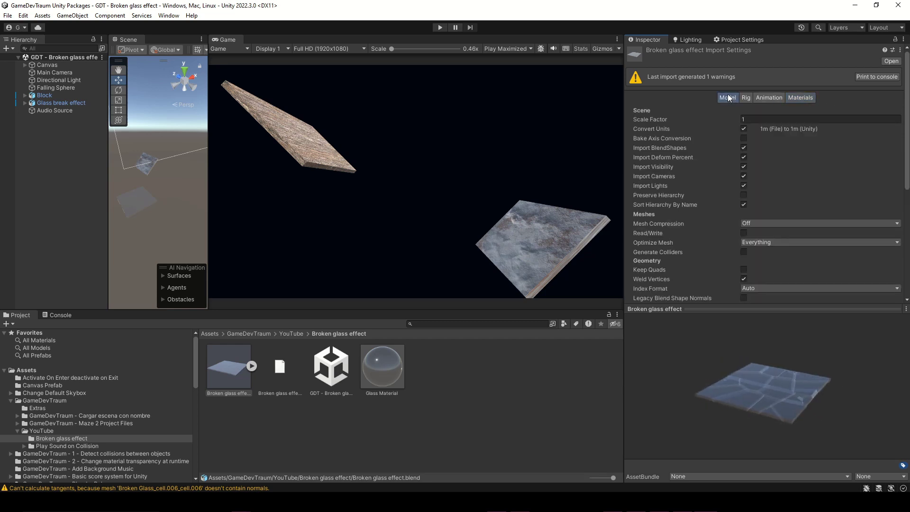
pyautogui.scroll(-2, 661, 205)
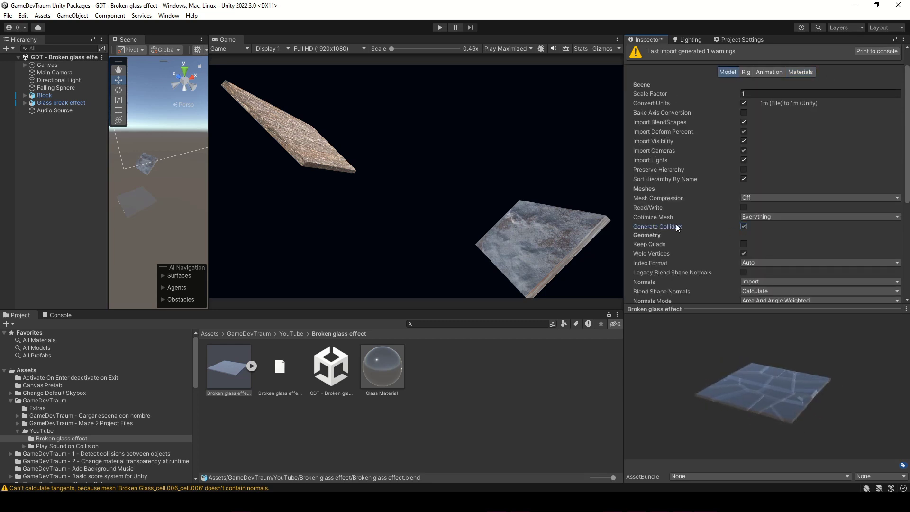
pyautogui.scroll(-3, 781, 220)
# Step: Add the Broken glass effect model to the scene at position 0, 0, 0 and enlarge the scene view
pyautogui.click(227, 373)
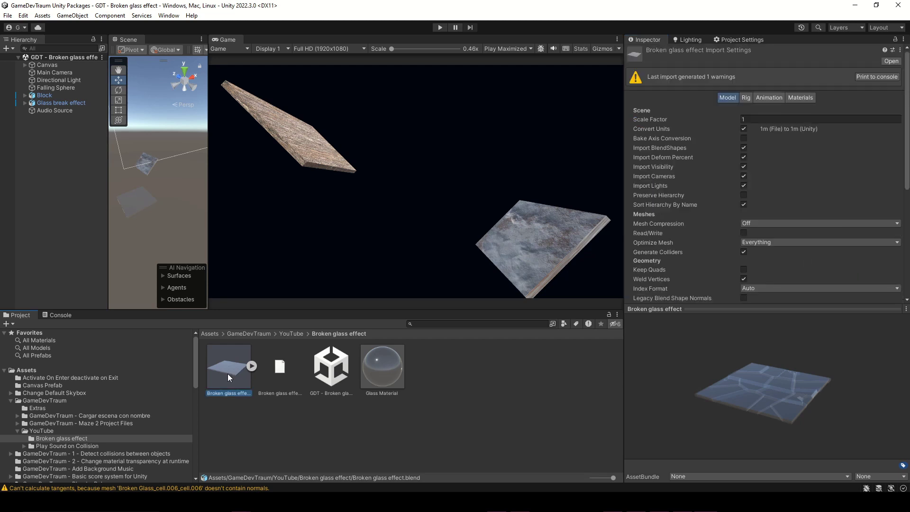
pyautogui.moveTo(228, 374); pyautogui.dragTo(153, 279)
pyautogui.moveTo(60, 155); pyautogui.dragTo(61, 156)
pyautogui.moveTo(208, 189); pyautogui.dragTo(397, 190)
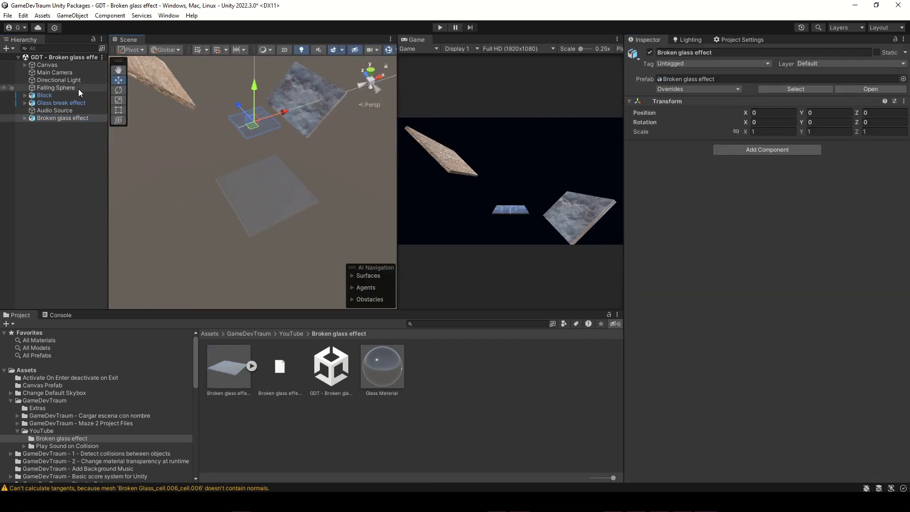
# Step: Move the Broken glass effect object down and sideways to about X 2.57, Y -6.72, Z 0.91
pyautogui.moveTo(254, 89); pyautogui.dragTo(250, 139)
pyautogui.moveTo(271, 199)
pyautogui.mouseDown(button='right')
pyautogui.moveTo(262, 231)
pyautogui.moveTo(285, 208)
pyautogui.mouseUp(button='right')
pyautogui.moveTo(291, 90); pyautogui.dragTo(291, 103)
pyautogui.click(370, 72)
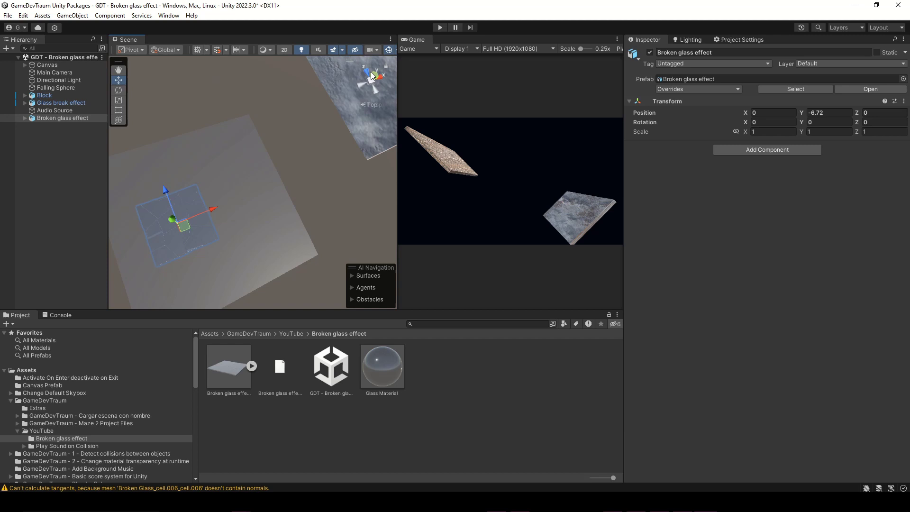
pyautogui.click(60, 123)
pyautogui.click(60, 118)
pyautogui.moveTo(290, 167); pyautogui.dragTo(335, 166)
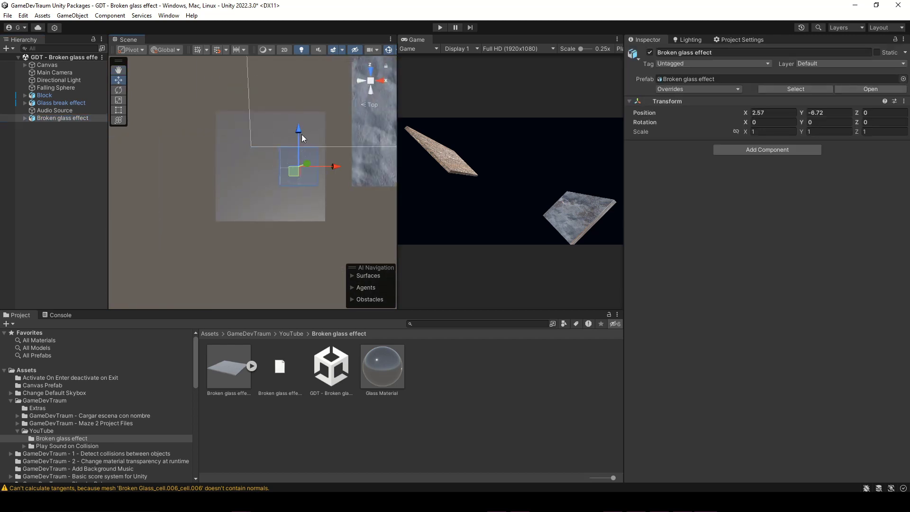
pyautogui.moveTo(300, 135); pyautogui.dragTo(300, 134)
pyautogui.keyDown('alt'); pyautogui.moveTo(300, 134); pyautogui.dragTo(274, 136); pyautogui.keyUp('alt')
# Step: Select all the shards under Broken Glass and make their mesh colliders convex
pyautogui.click(63, 119)
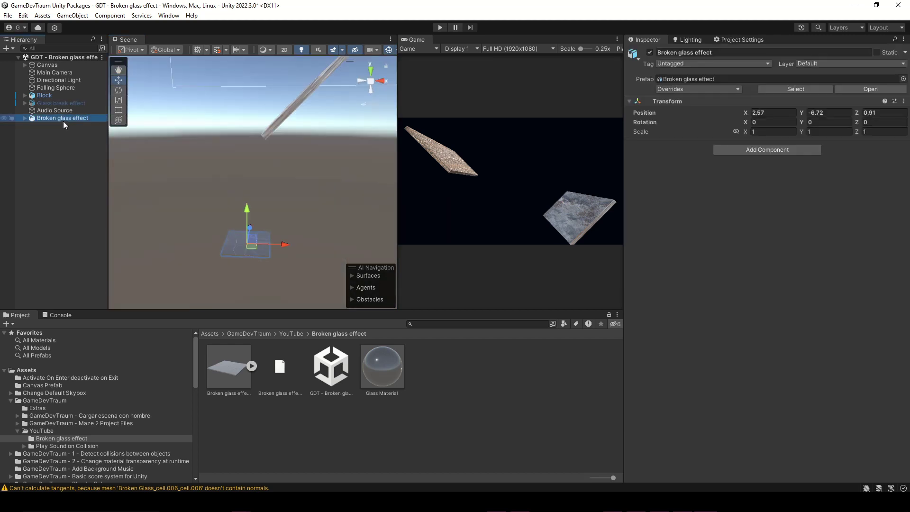
pyautogui.press('Right')
pyautogui.click(65, 126)
pyautogui.press('Right')
pyautogui.press('Down')
pyautogui.scroll(-4, 78, 190)
pyautogui.keyDown('shift'); pyautogui.click(66, 297); pyautogui.keyUp('shift')
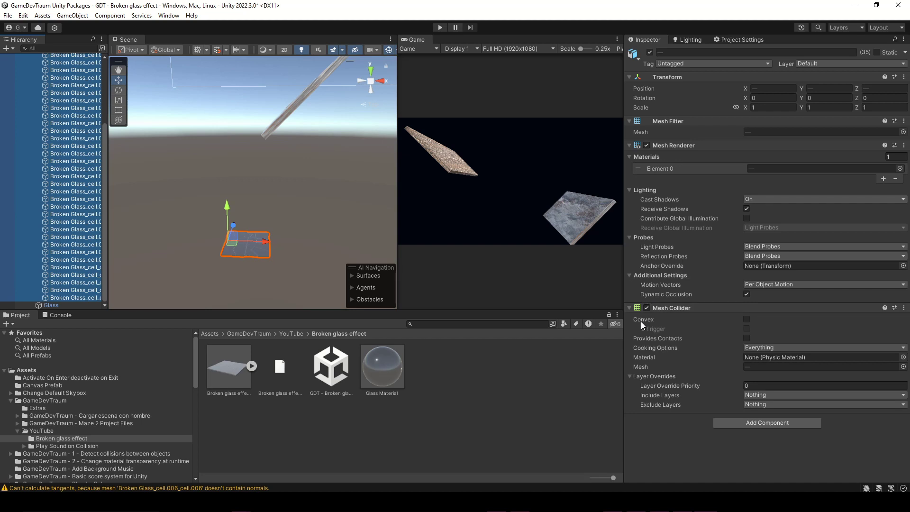
pyautogui.click(747, 319)
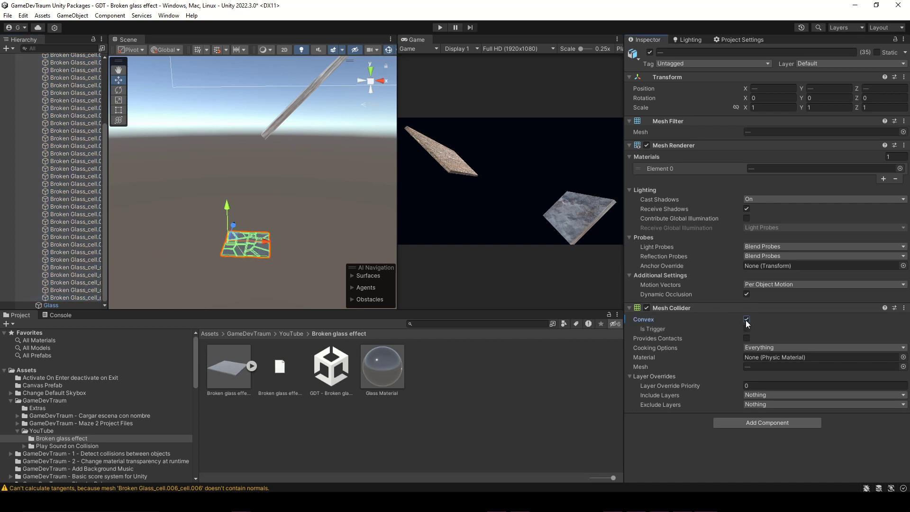
# Step: Add a Rigidbody component to all the selected shards and deactivate the Broken Glass parent object
pyautogui.click(749, 423)
pyautogui.click(754, 371)
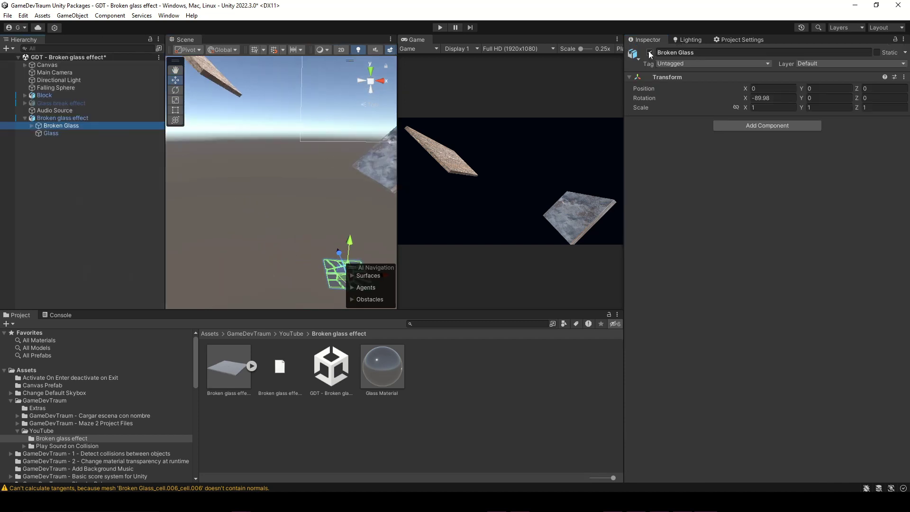
pyautogui.click(649, 53)
pyautogui.moveTo(396, 176); pyautogui.dragTo(431, 177)
# Step: Test the break in play mode by deactivating Glass and activating Broken Glass, and stop the simulation
pyautogui.hotkey('ctrl', 'p')
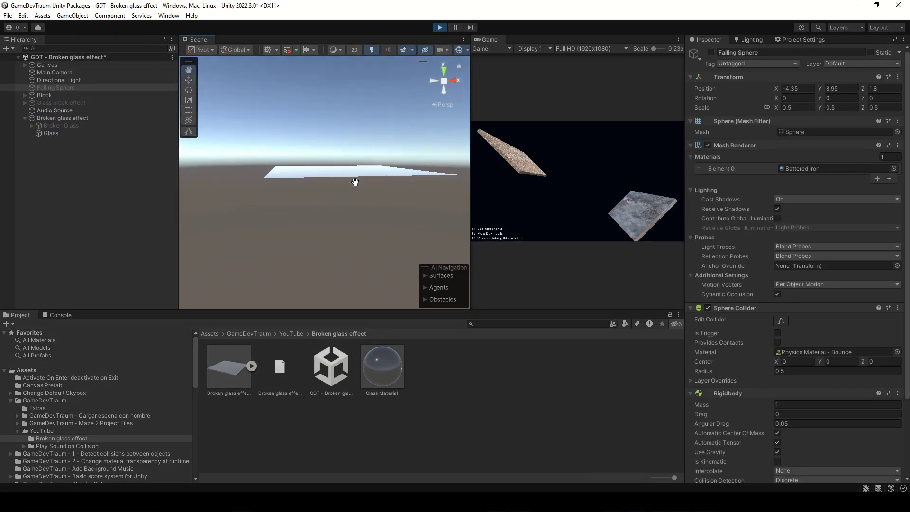
pyautogui.moveTo(355, 182); pyautogui.dragTo(358, 197, button='middle')
pyautogui.click(358, 197)
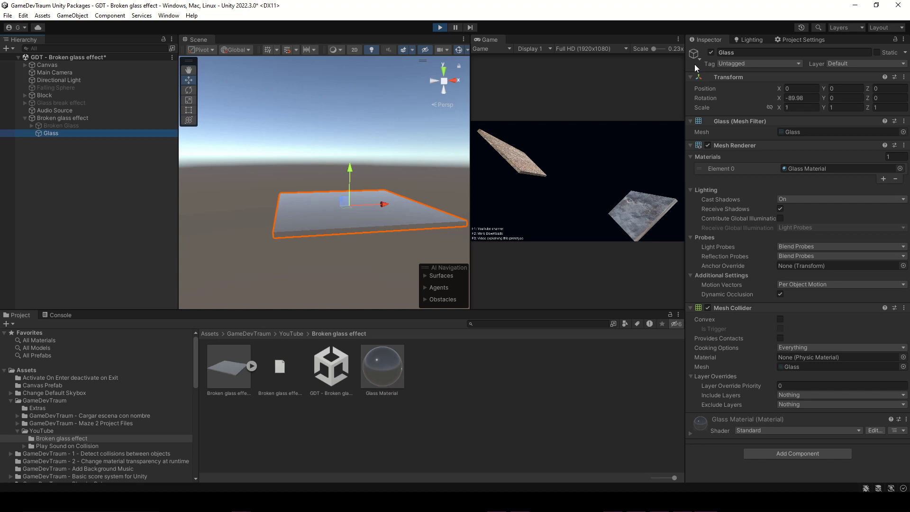
pyautogui.click(711, 53)
pyautogui.click(156, 125)
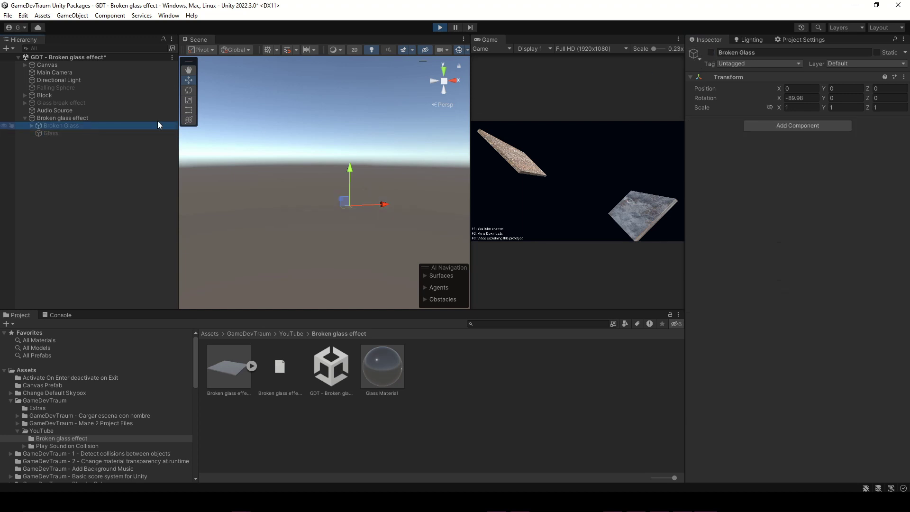
pyautogui.click(711, 53)
pyautogui.moveTo(419, 176); pyautogui.dragTo(463, 31, button='right')
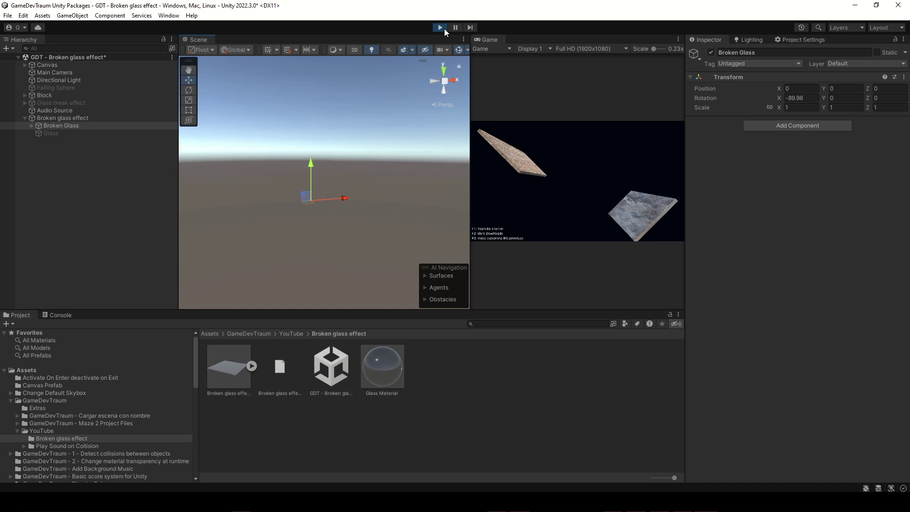
pyautogui.click(444, 28)
pyautogui.moveTo(314, 201); pyautogui.dragTo(314, 169, button='right')
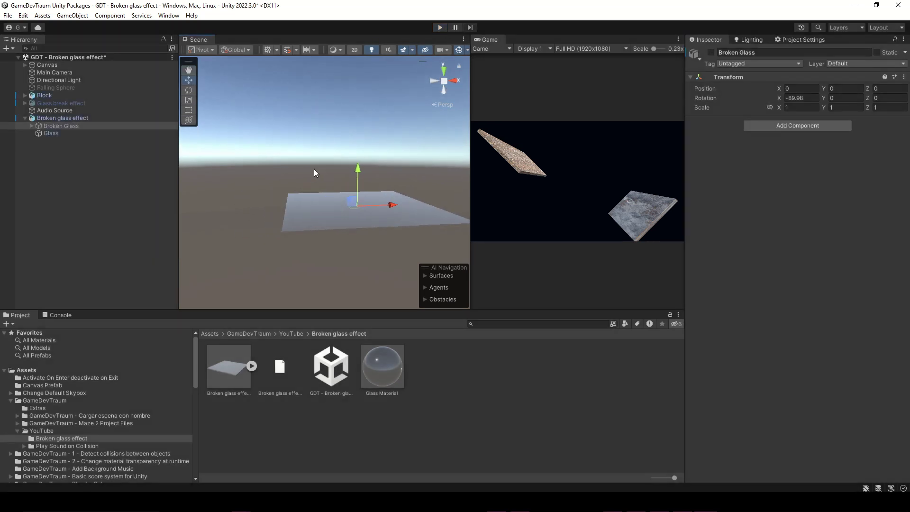
# Step: Create a C# script named GDT_BrokenGlassEffect in the Broken glass effect folder
pyautogui.rightClick(442, 389)
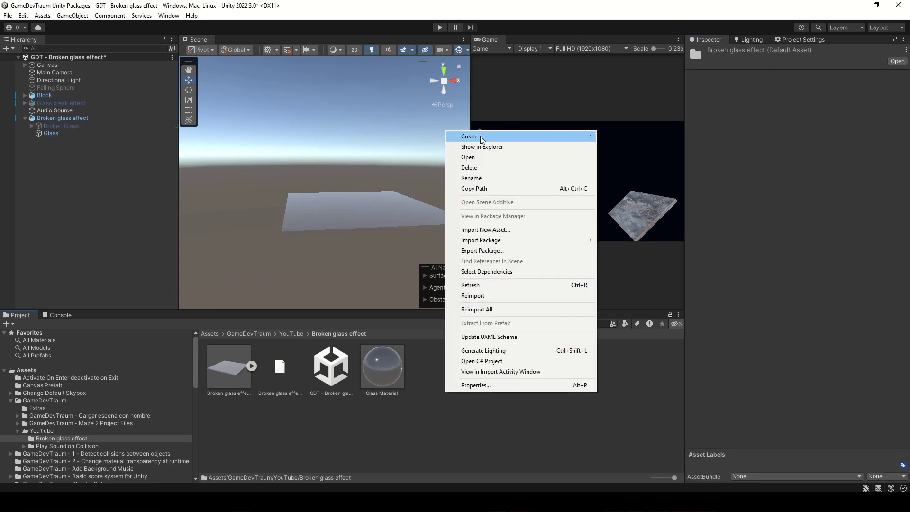
pyautogui.moveTo(480, 136)
pyautogui.click(643, 78)
pyautogui.write('GDT_BrokenGlassEffect')
pyautogui.press('Return')
# Step: Attach the GDT_BrokenGlassEffect script to the Glass object
pyautogui.click(52, 133)
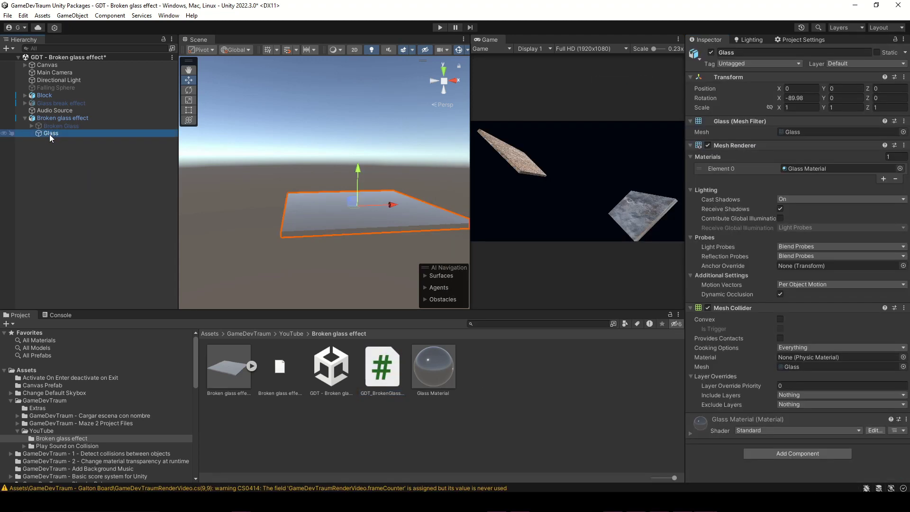
pyautogui.click(690, 308)
pyautogui.click(690, 308)
pyautogui.click(691, 308)
pyautogui.click(691, 308)
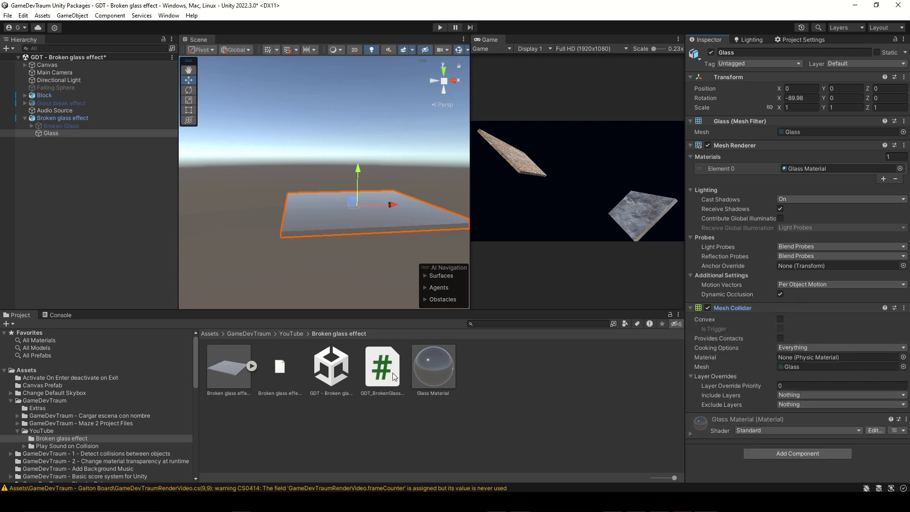
pyautogui.moveTo(393, 372); pyautogui.dragTo(710, 458)
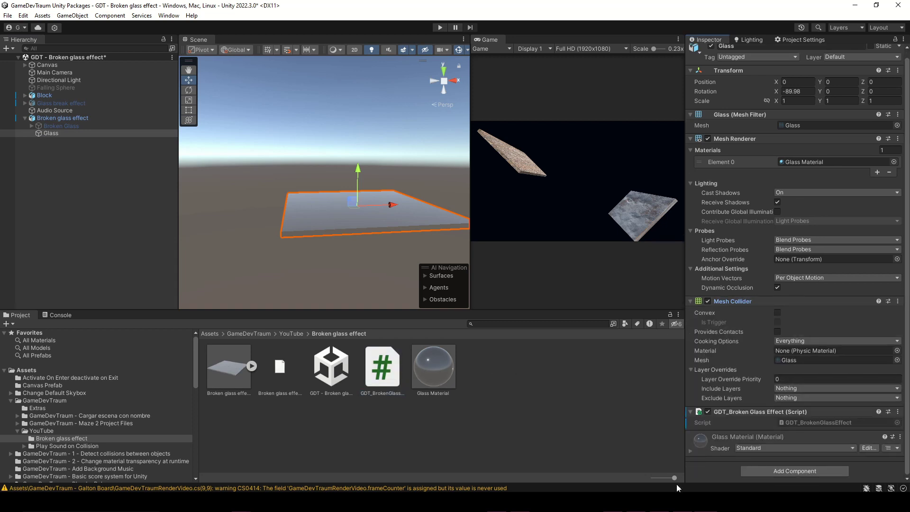
# Step: Open GDT_BrokenGlassEffect in Visual Studio, declare the field "public GameObject parentBrokenGlass;" and save the script
pyautogui.doubleClick(382, 368)
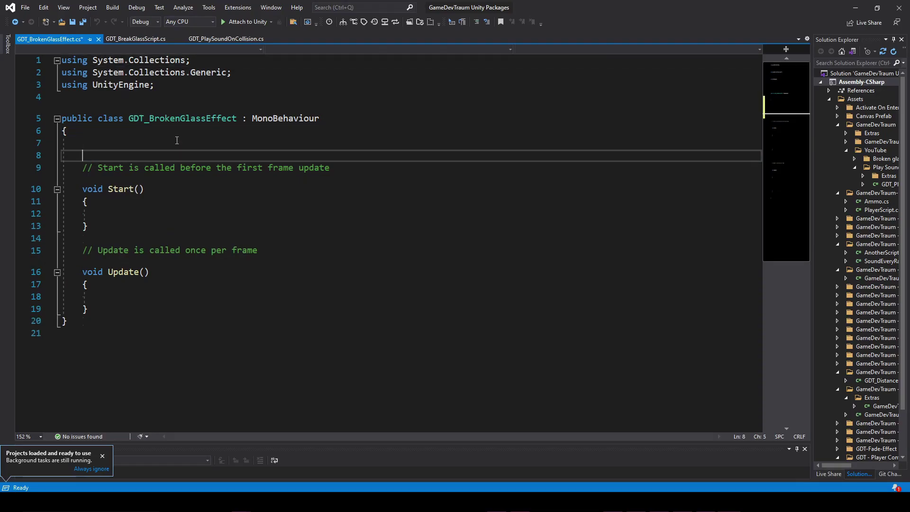
pyautogui.write('pu')
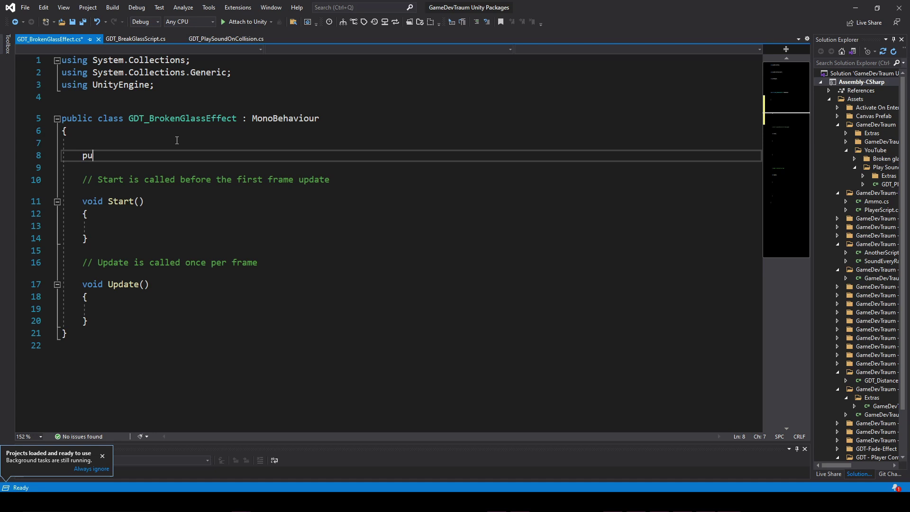
pyautogui.write('blic GameObject parent')
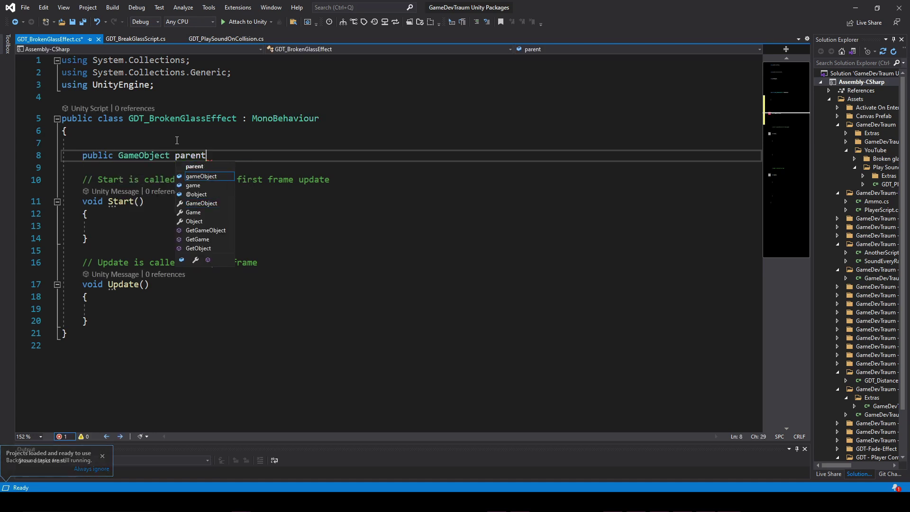
pyautogui.write('BrokenGlass;')
pyautogui.hotkey('ctrl', 's')
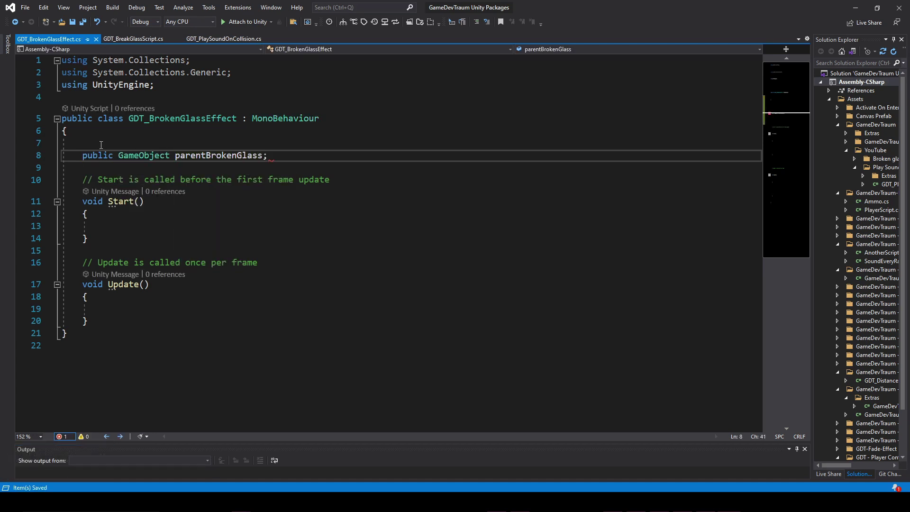
# Step: Switch to Unity and assign the Broken Glass object to the script's Parent Broken Glass field
pyautogui.hotkey('alt', 'Tab')
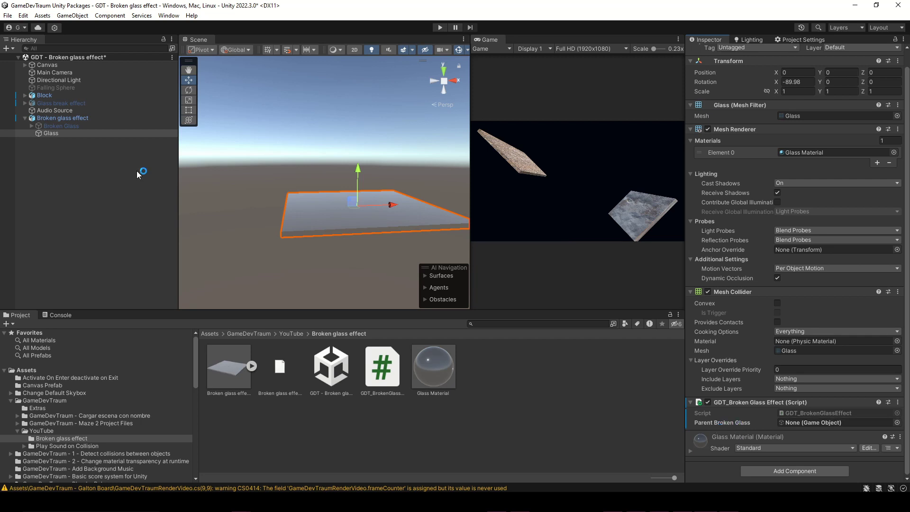
pyautogui.moveTo(813, 396); pyautogui.dragTo(811, 423)
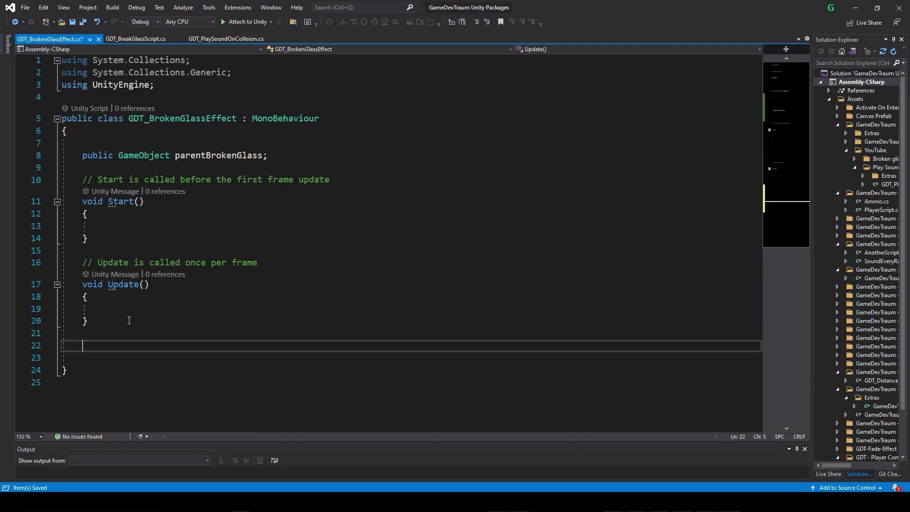
# Step: Add an OnCollisionEnter method containing "parentBrokenGlass.SetActive(true);" and "gameObject.SetActive(false);" below Update, and save the script
pyautogui.write('OnColli')
pyautogui.press('Tab')
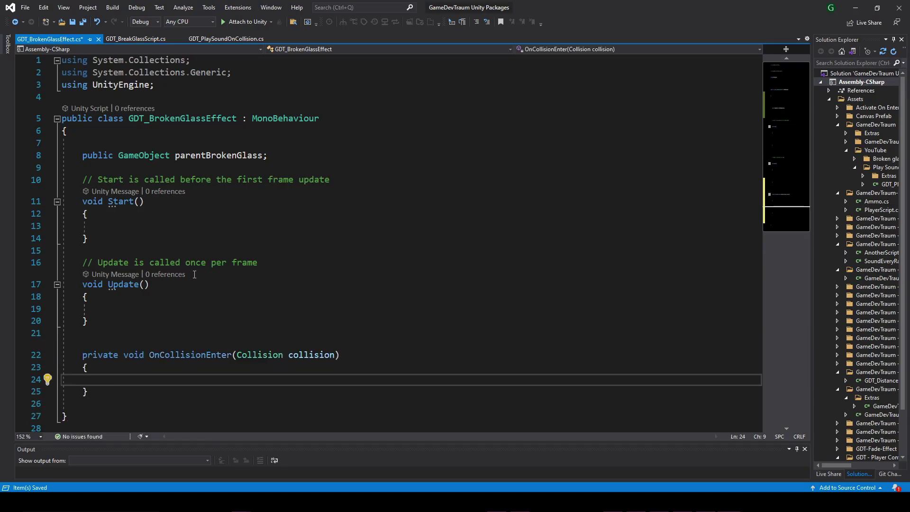
pyautogui.scroll(-1, 128, 332)
pyautogui.write('parentBrokenGlass.Set')
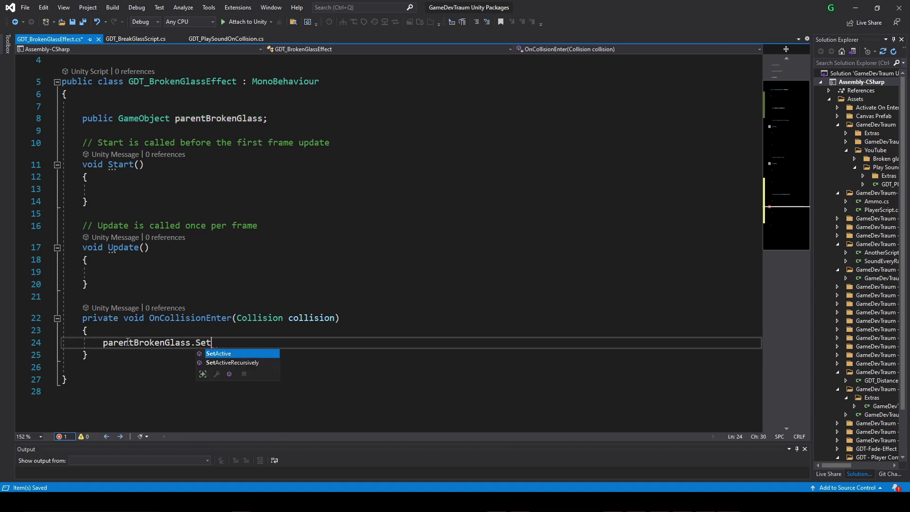
pyautogui.write('Active(true);')
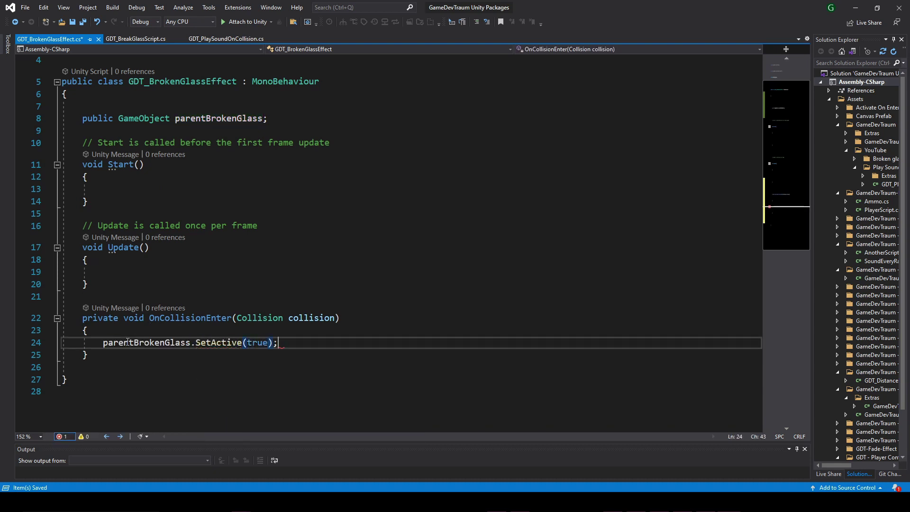
pyautogui.press('Return')
pyautogui.write('gameObject.SetActive(false);')
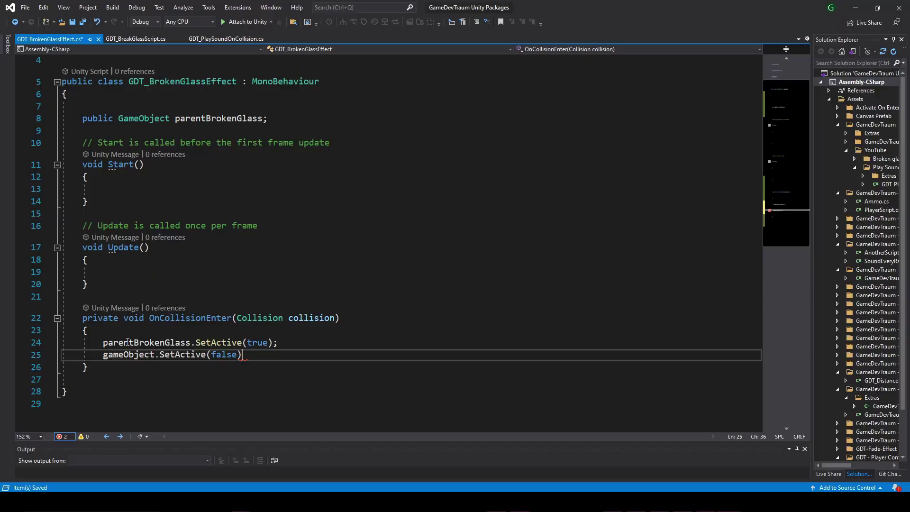
pyautogui.hotkey('ctrl', 's')
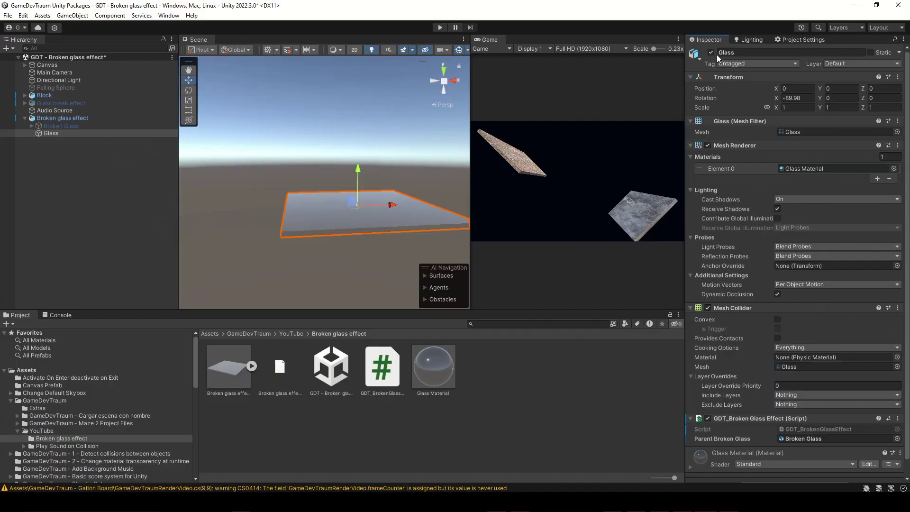
# Step: Switch to Unity and toggle the Glass object's active state off and back on
pyautogui.click(710, 53)
pyautogui.click(711, 52)
pyautogui.click(711, 53)
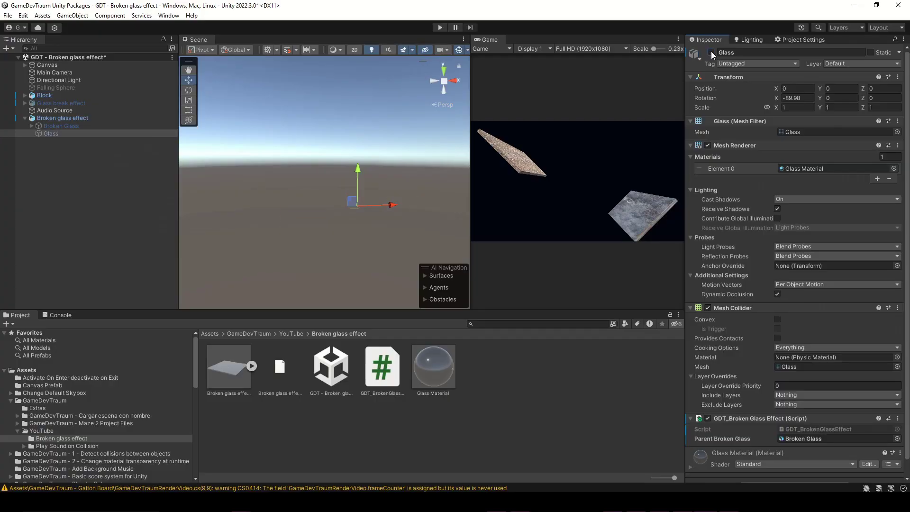
pyautogui.click(711, 51)
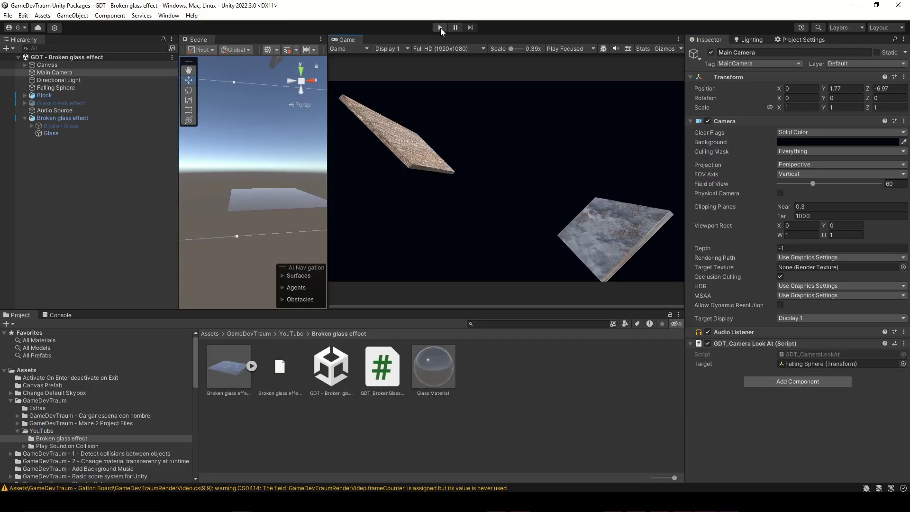
# Step: Run the scene to test the glass breaking, toggling the Broken Glass object's active state during play, and stop play mode
pyautogui.click(439, 28)
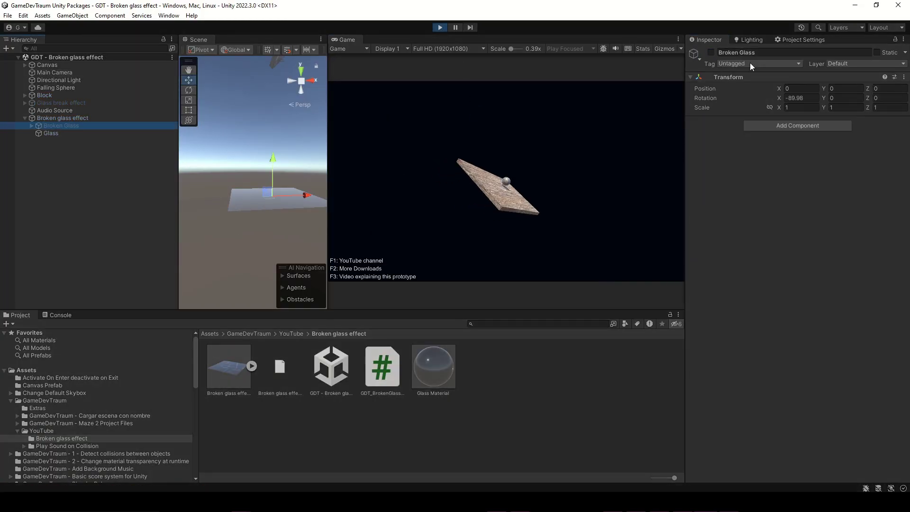
pyautogui.click(710, 53)
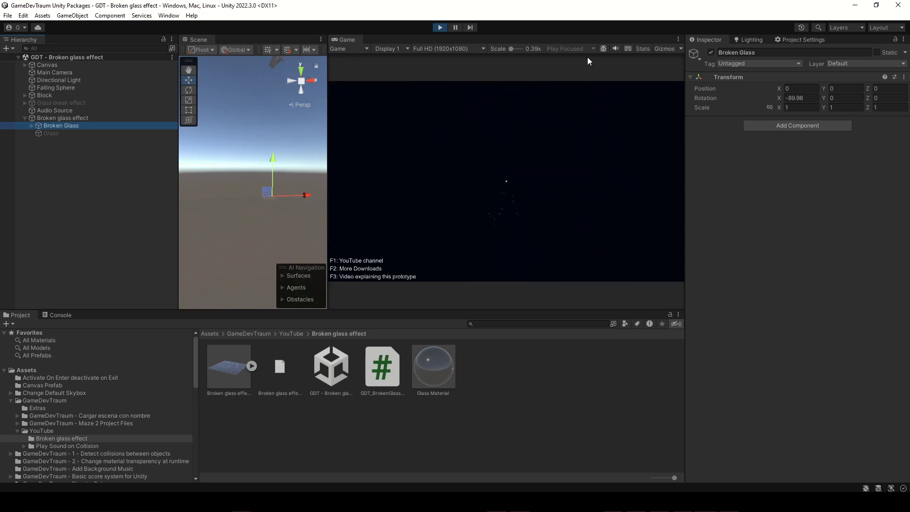
pyautogui.click(440, 28)
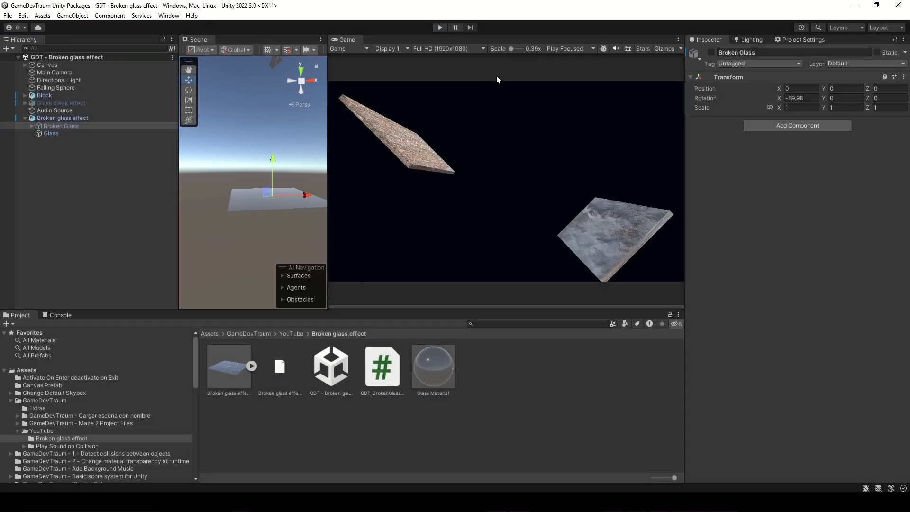